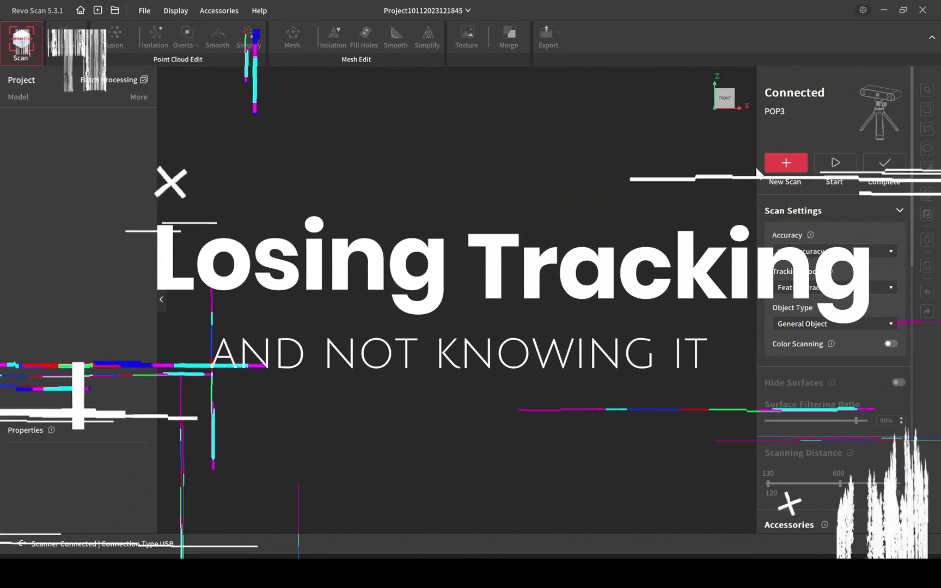
# Start a new scan to bring up the live 3D preview of the round bottle cap.
pyautogui.click(786, 162)
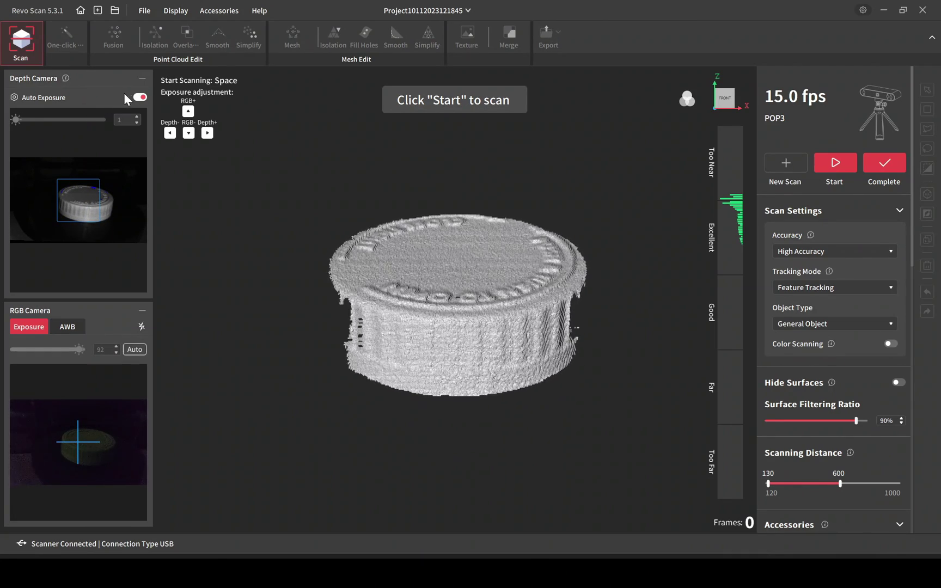
# Switch depth exposure to manual at 2 and collapse the RGB camera preview.
pyautogui.click(142, 97)
pyautogui.click(137, 116)
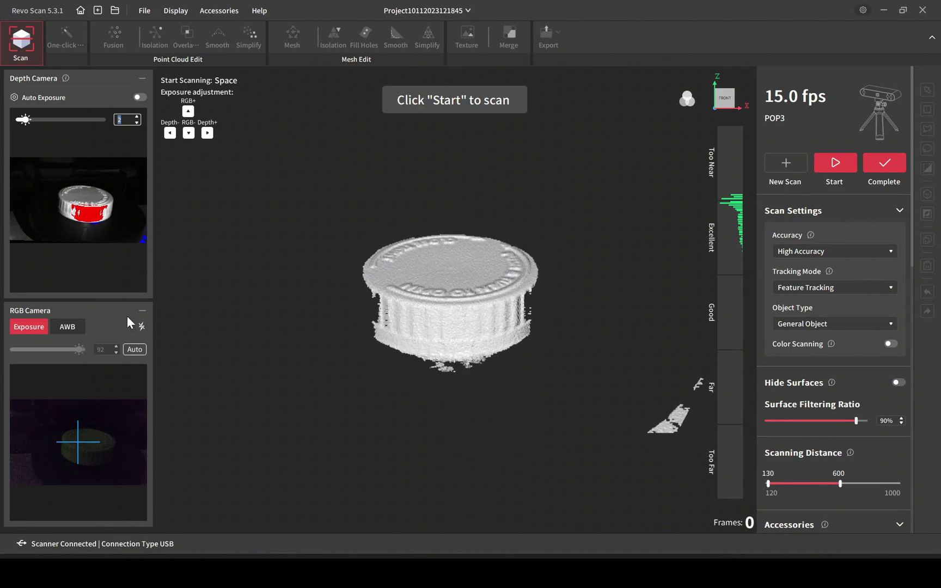
pyautogui.click(142, 312)
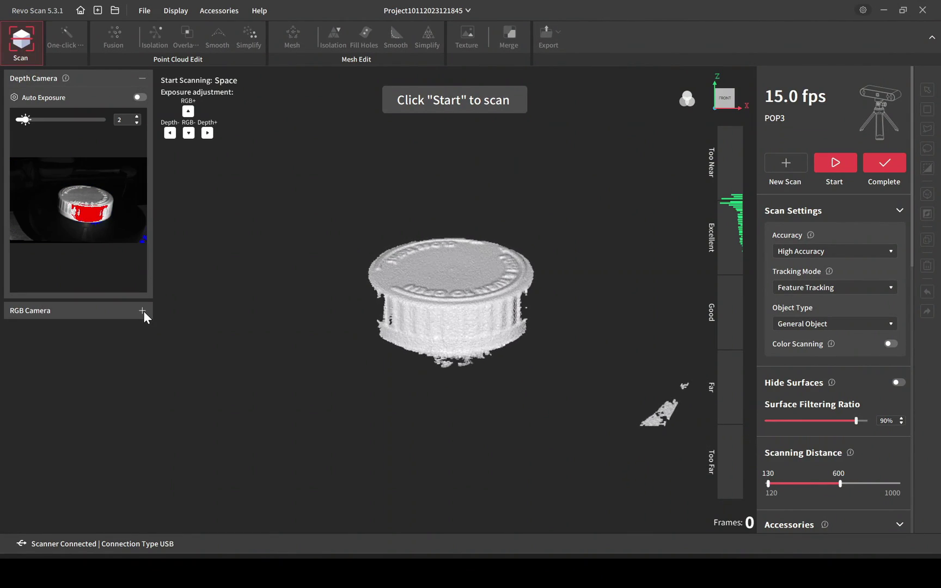
# Enable Hide Surfaces and start capturing frames of the cap.
pyautogui.moveTo(402, 403); pyautogui.dragTo(408, 456)
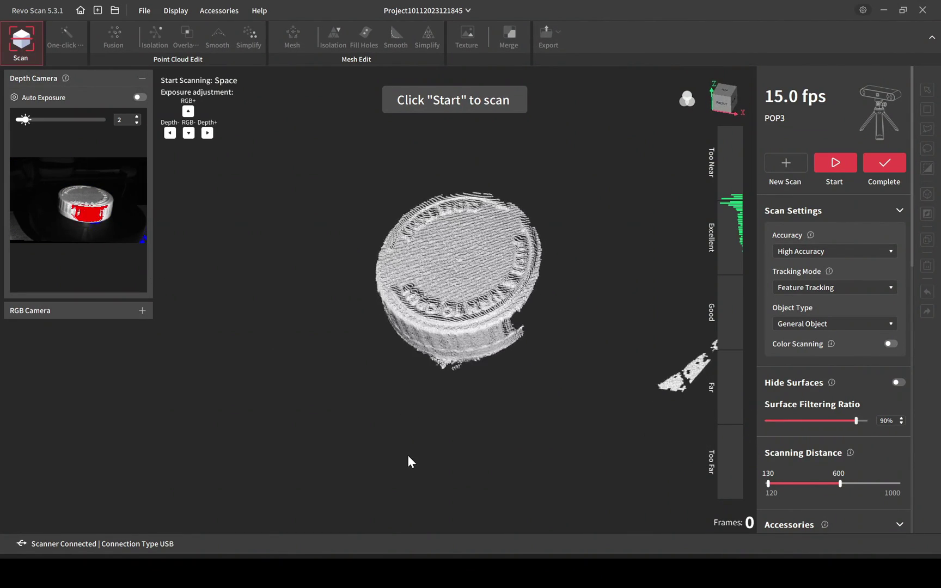
pyautogui.click(898, 382)
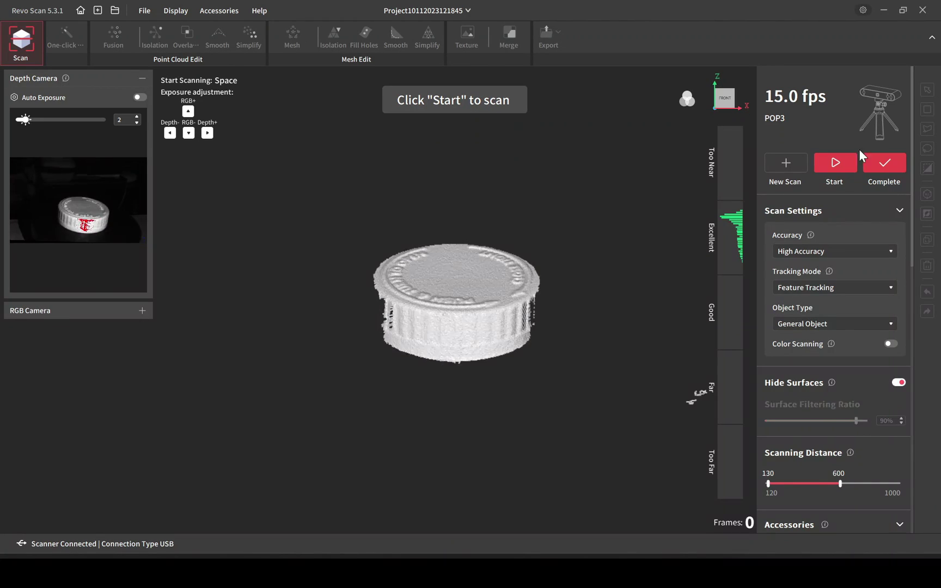
pyautogui.click(835, 164)
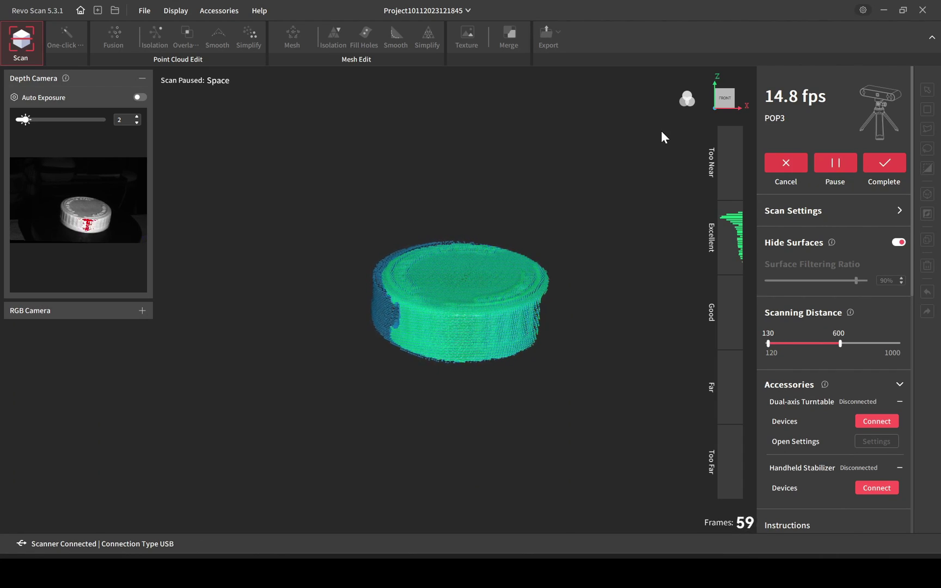
# Capture the cap from several angles, pause at 418 frames, and complete it as model 1011_01.
pyautogui.moveTo(581, 176); pyautogui.dragTo(541, 271)
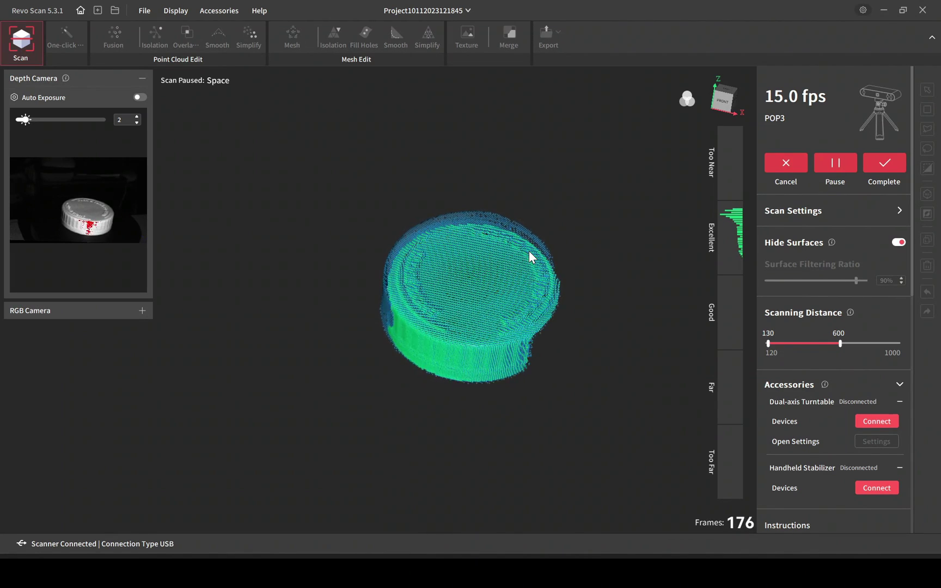
pyautogui.moveTo(529, 250); pyautogui.dragTo(593, 326)
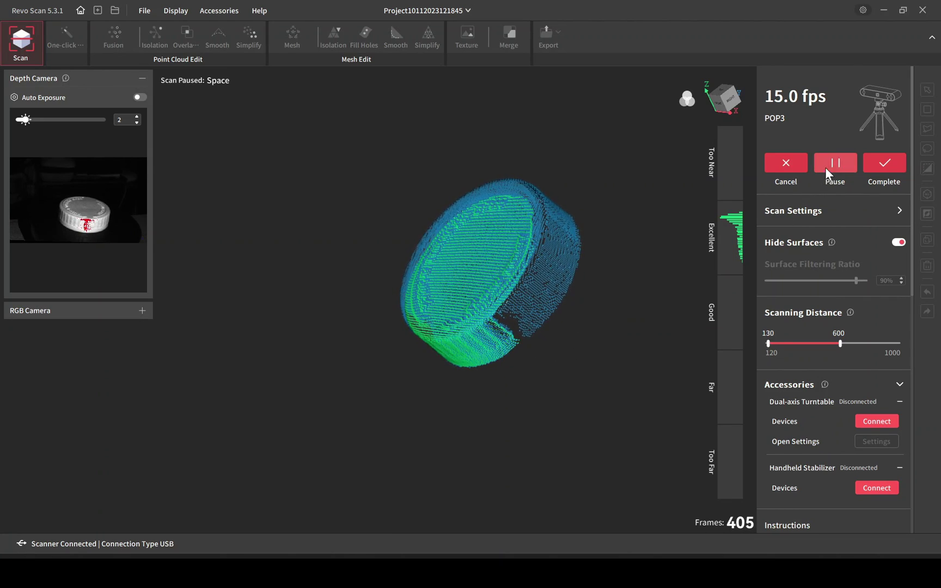
pyautogui.click(842, 161)
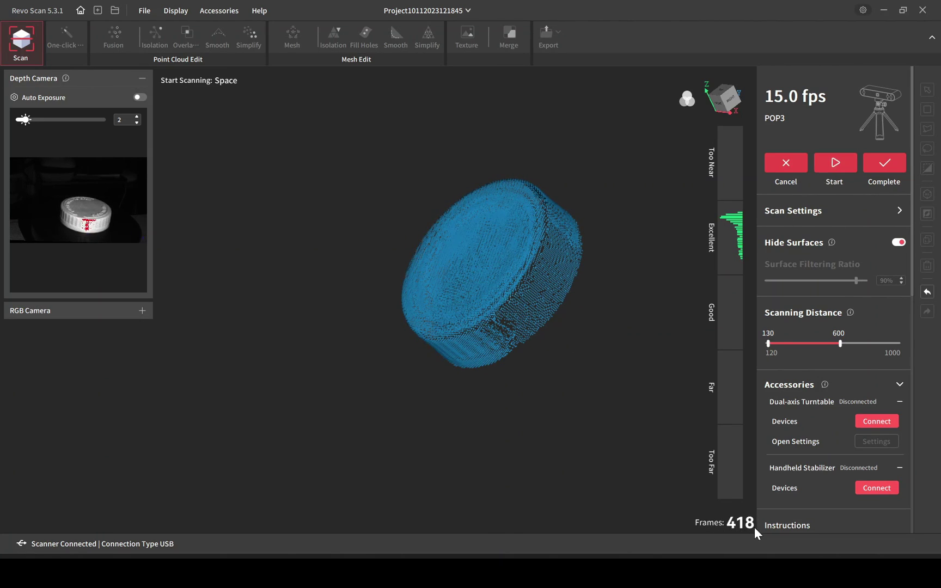
pyautogui.click(885, 167)
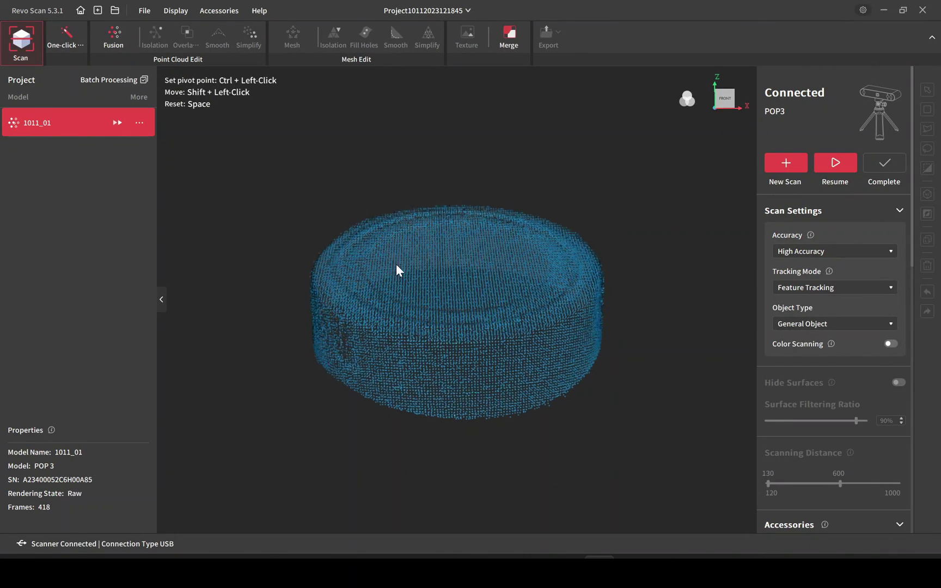
# Apply Advanced fusion at 0.20 mm point distance, giving a 119746-point cloud.
pyautogui.moveTo(396, 264); pyautogui.dragTo(532, 290)
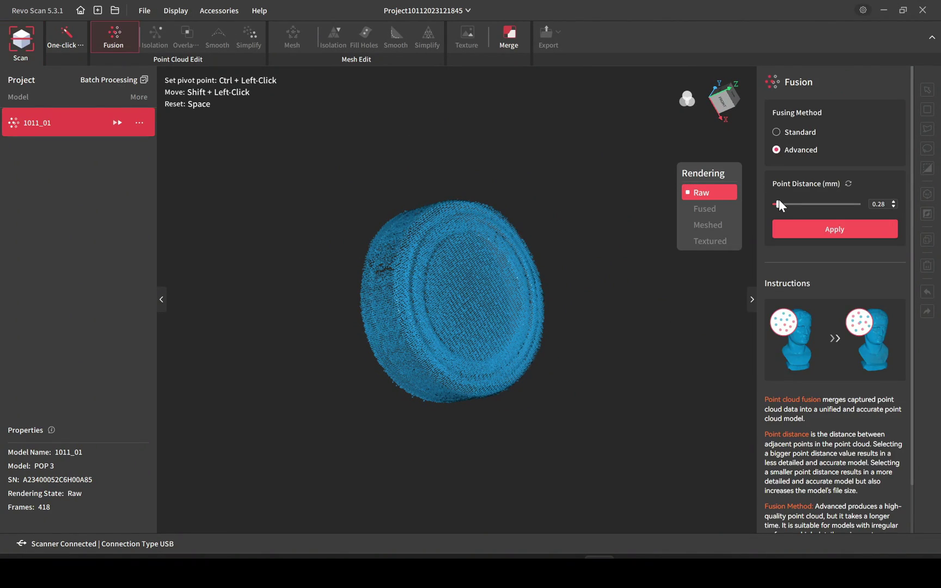
pyautogui.click(864, 237)
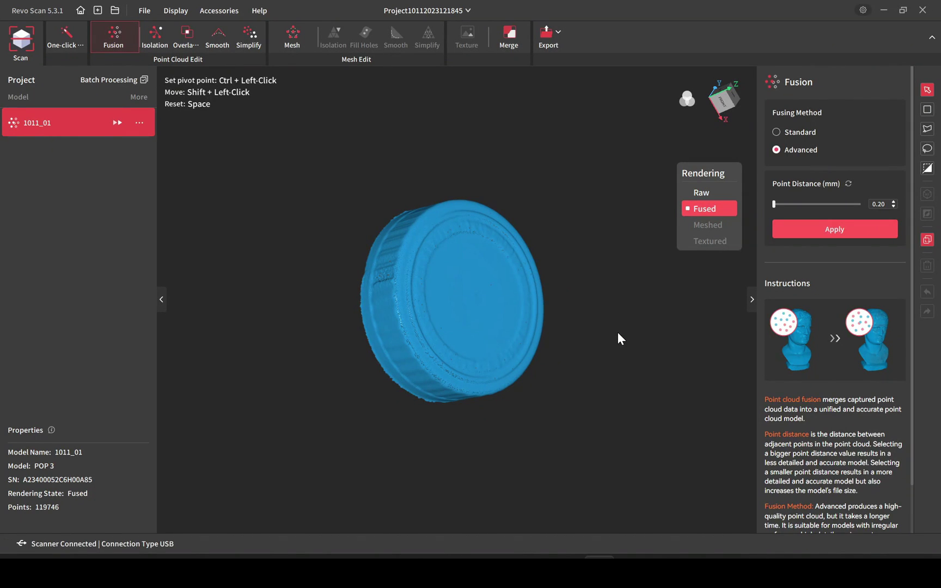
pyautogui.moveTo(617, 332); pyautogui.dragTo(445, 306)
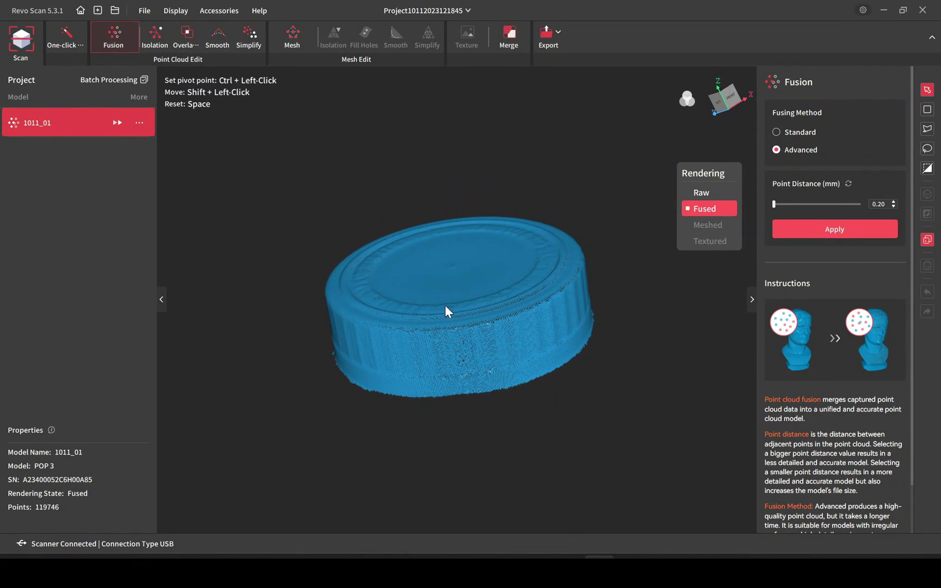
# Detect and remove isolated points from the fused cap cloud.
pyautogui.click(151, 37)
pyautogui.click(786, 154)
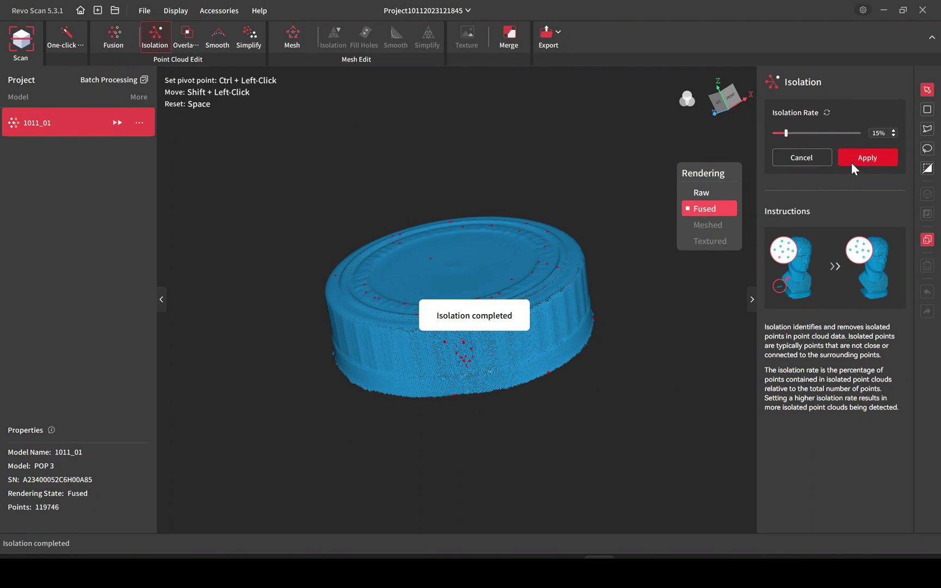
pyautogui.click(851, 162)
# Remove overlapping points at 0.42 mm, leaving 119673 points; retrying at 1.06 mm finds nothing.
pyautogui.click(185, 44)
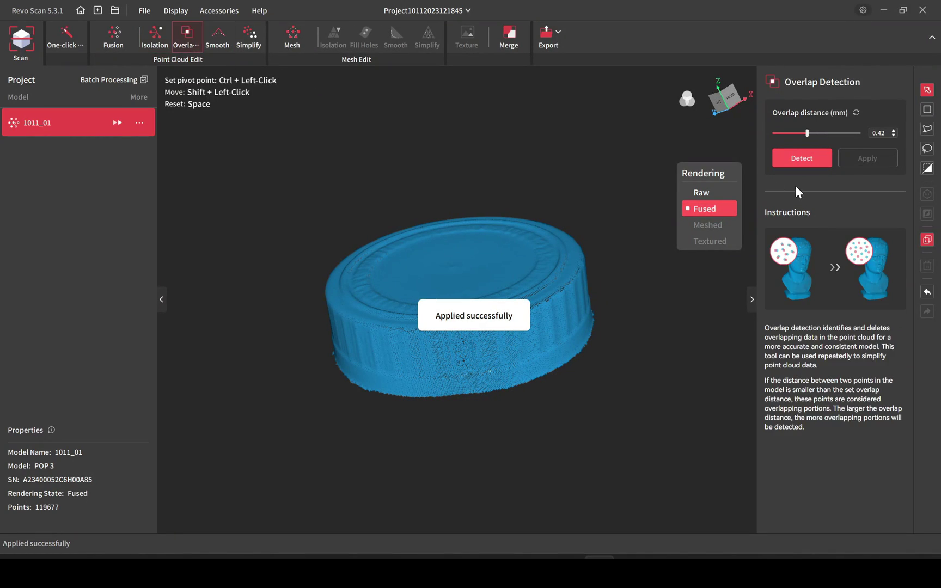
pyautogui.click(785, 157)
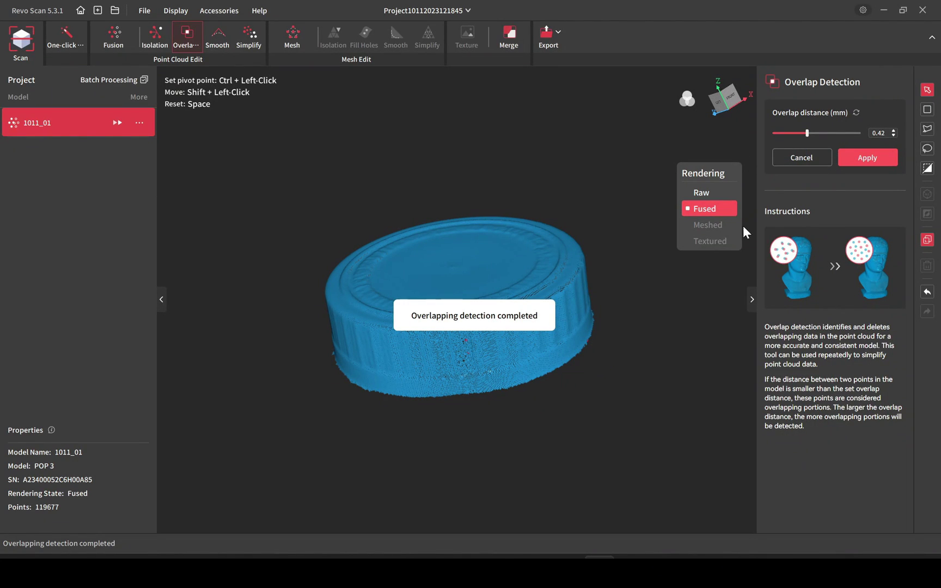
pyautogui.moveTo(504, 348); pyautogui.dragTo(360, 336)
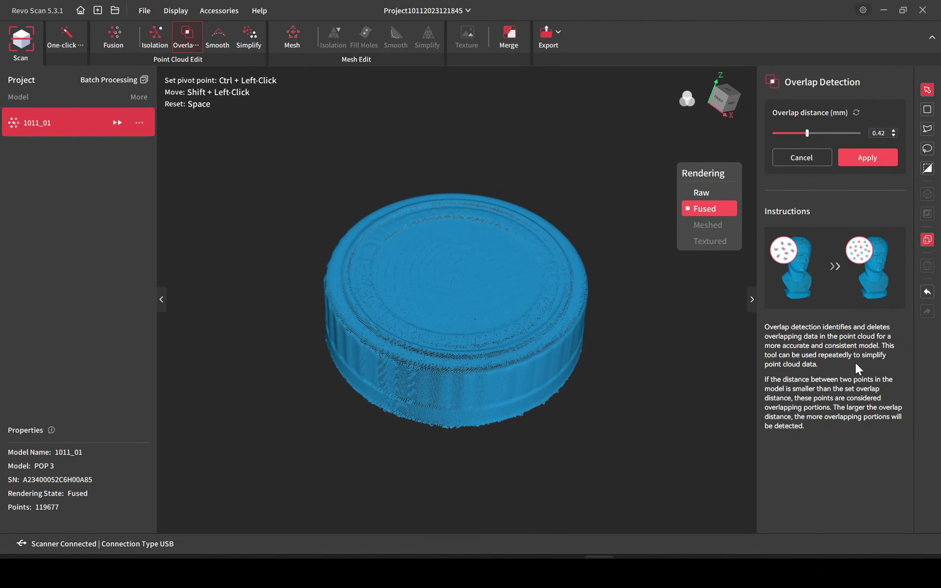
pyautogui.click(867, 158)
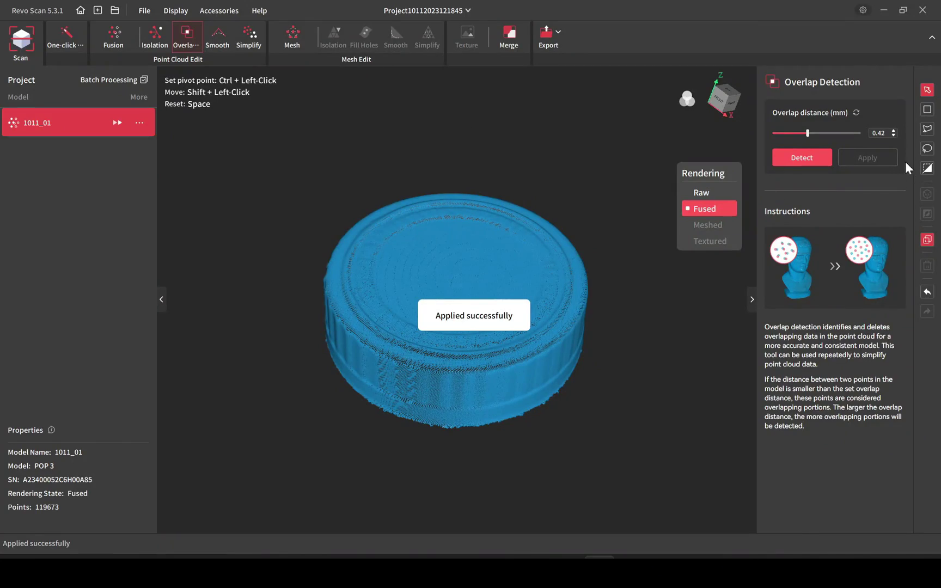
pyautogui.moveTo(808, 134); pyautogui.dragTo(932, 134)
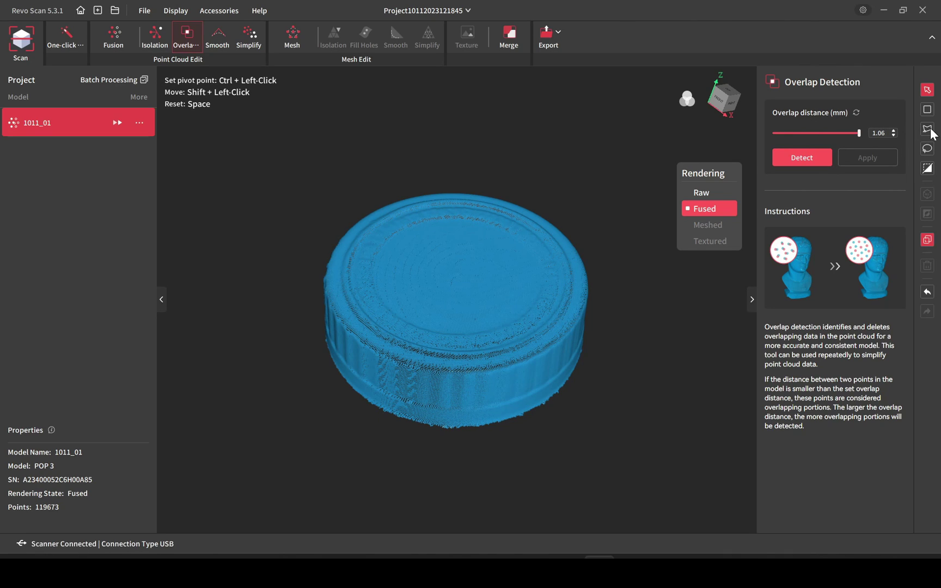
pyautogui.click(814, 156)
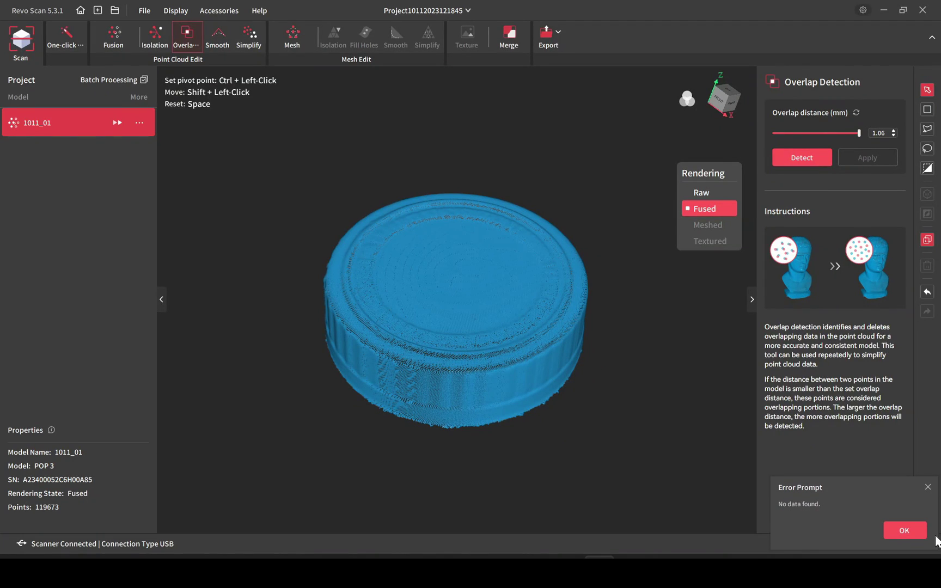
pyautogui.click(915, 536)
pyautogui.click(298, 36)
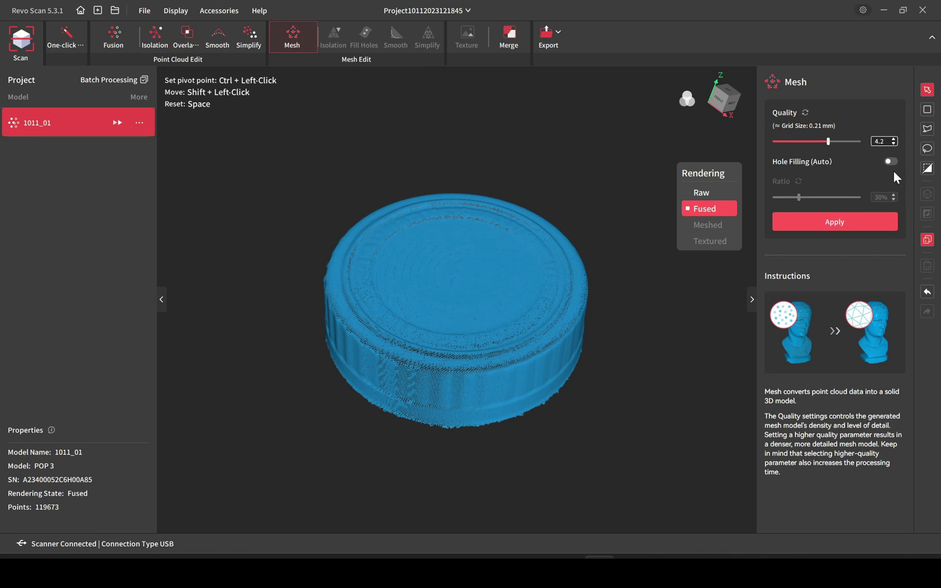
# Mesh the cloud at quality 5.0, giving 413110 vertices and 824212 polygons, then inspect the top.
pyautogui.press('BackSpace')
pyautogui.press('BackSpace')
pyautogui.press('BackSpace')
pyautogui.write('5')
pyautogui.press('Return')
pyautogui.click(865, 220)
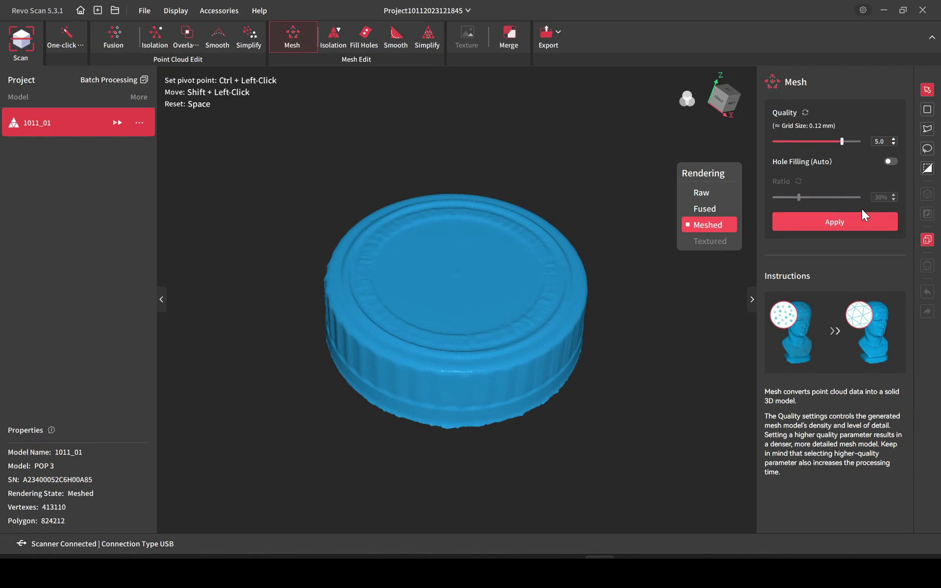
pyautogui.moveTo(642, 275); pyautogui.dragTo(514, 330)
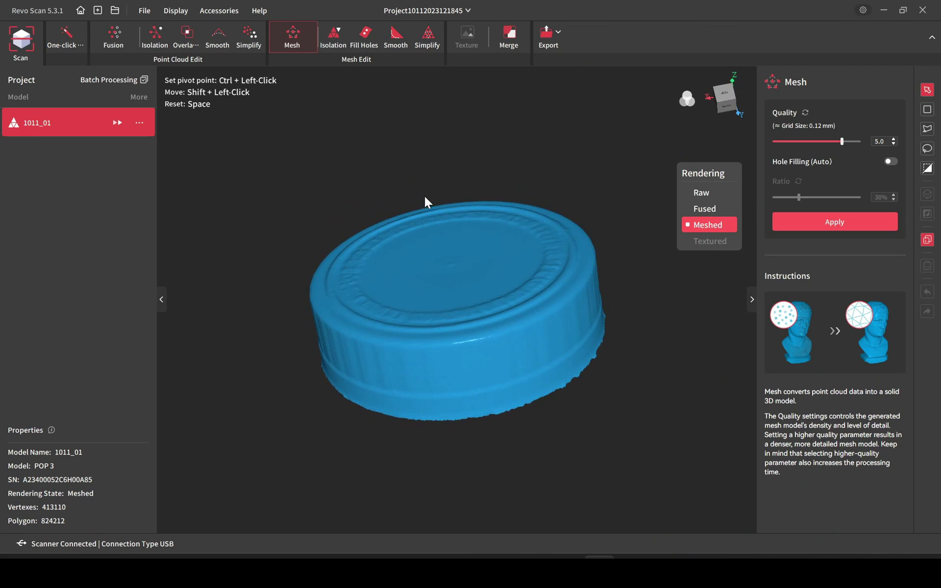
pyautogui.moveTo(548, 296); pyautogui.dragTo(172, 202)
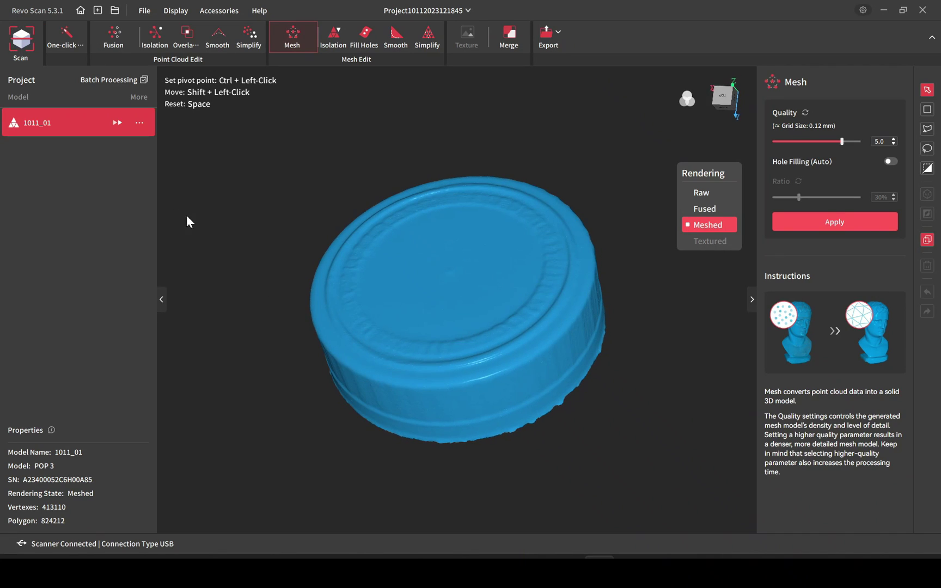
# Set Tracking Mode to Marker Tracking and start a new scan of the cap amid markers.
pyautogui.click(22, 41)
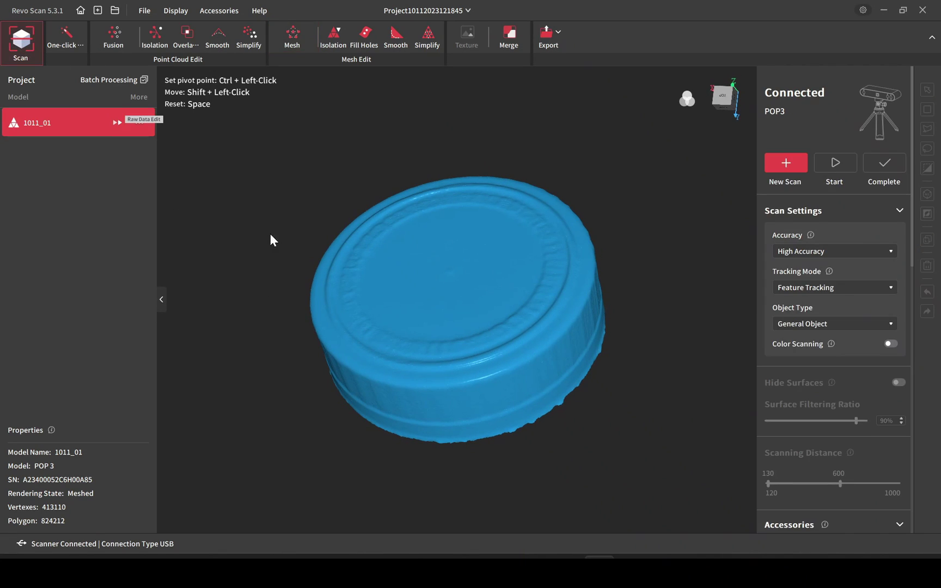
pyautogui.click(835, 287)
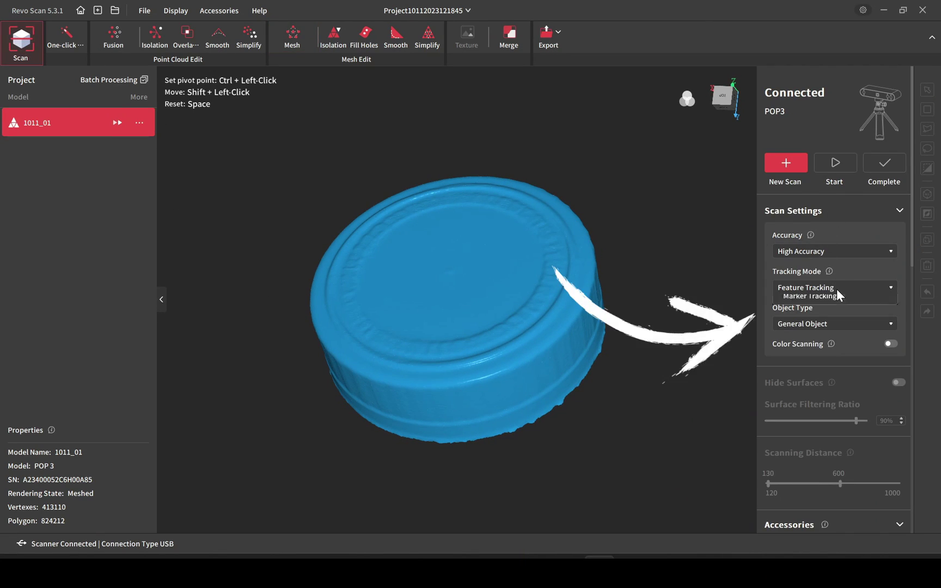
pyautogui.click(824, 321)
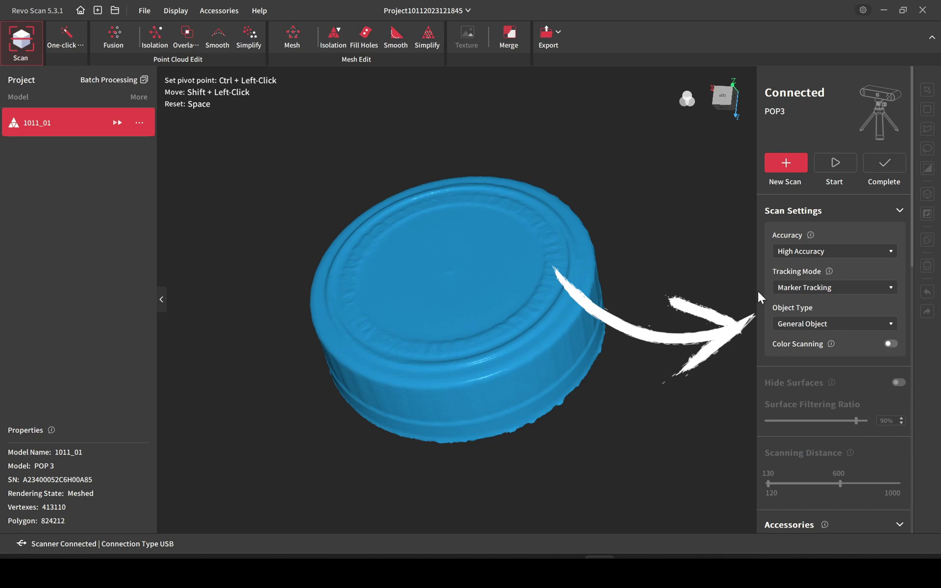
pyautogui.click(786, 162)
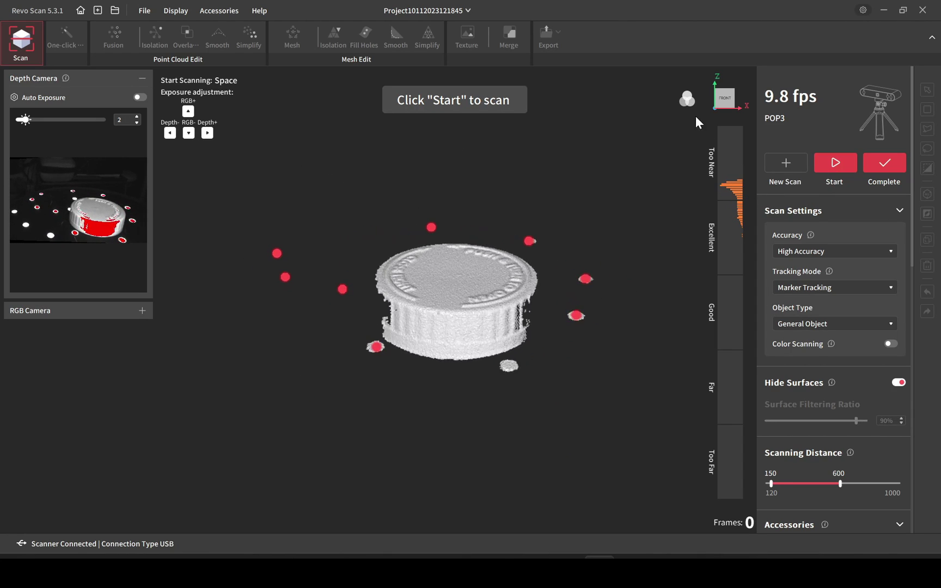
# Capture 162 marker-tracked frames, check coverage while paused, and complete the scan as 1011_02.
pyautogui.click(826, 166)
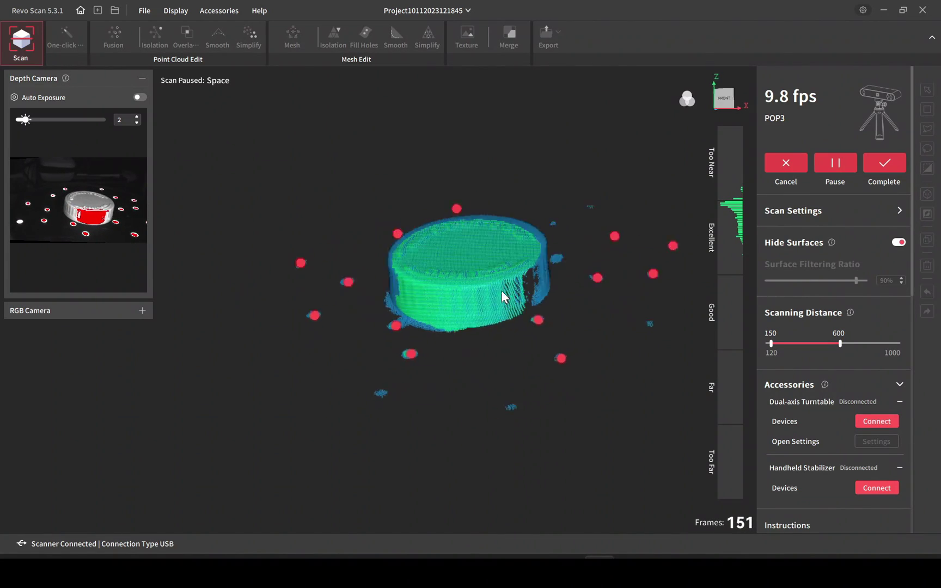
pyautogui.moveTo(485, 296); pyautogui.dragTo(710, 286)
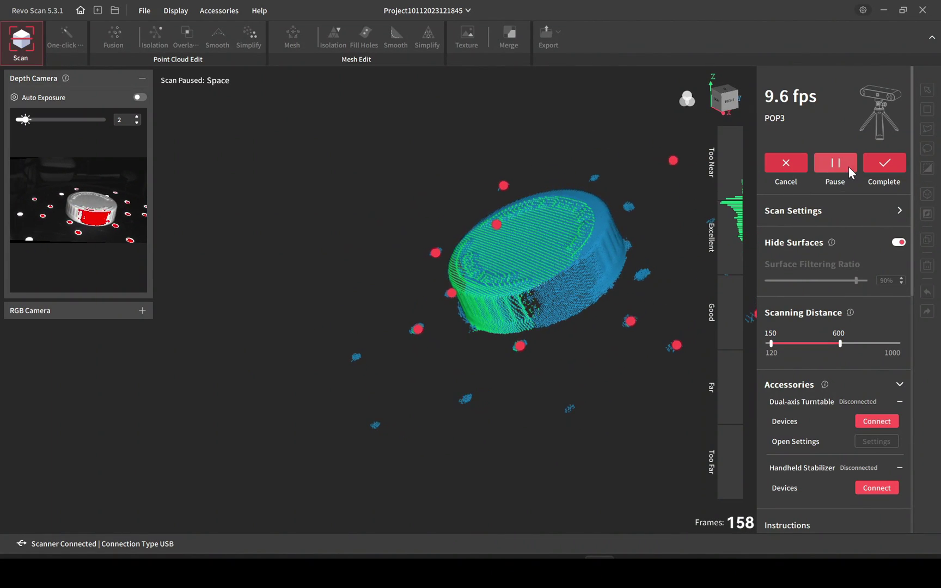
pyautogui.click(833, 164)
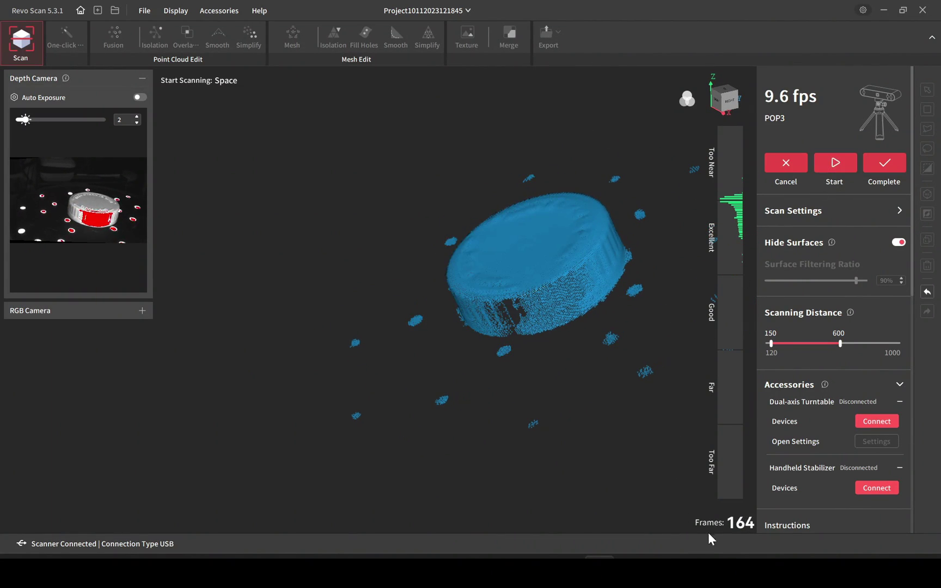
pyautogui.moveTo(722, 280); pyautogui.dragTo(599, 300)
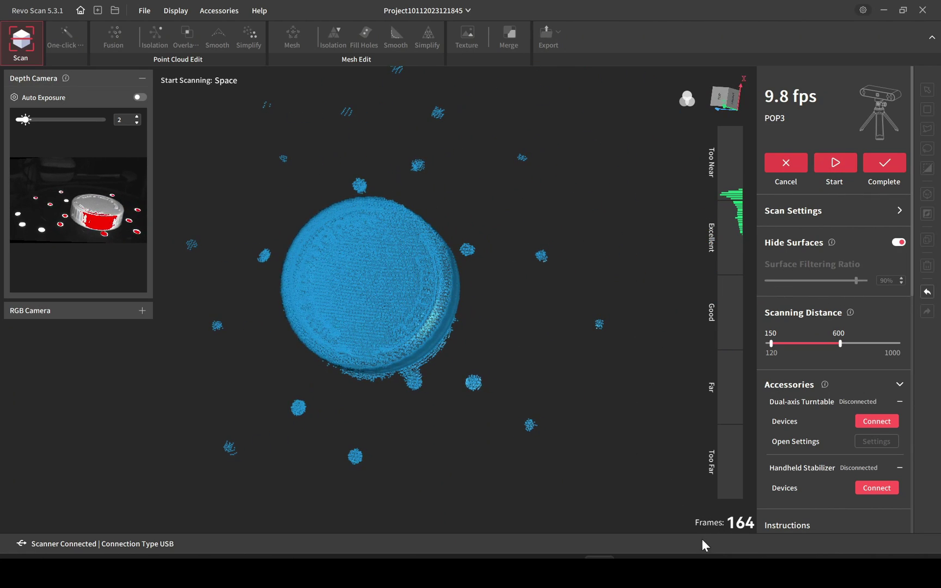
pyautogui.moveTo(581, 443); pyautogui.dragTo(523, 403)
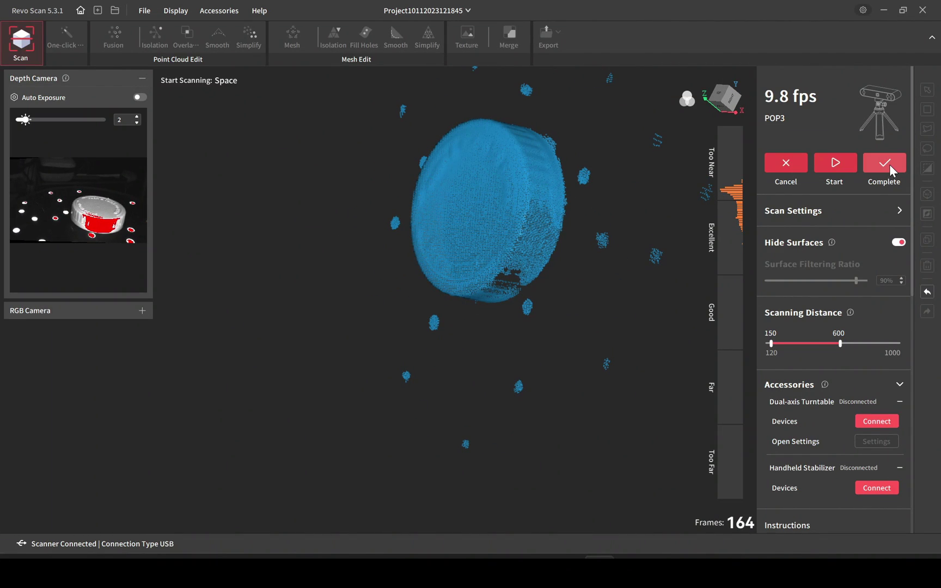
pyautogui.click(889, 165)
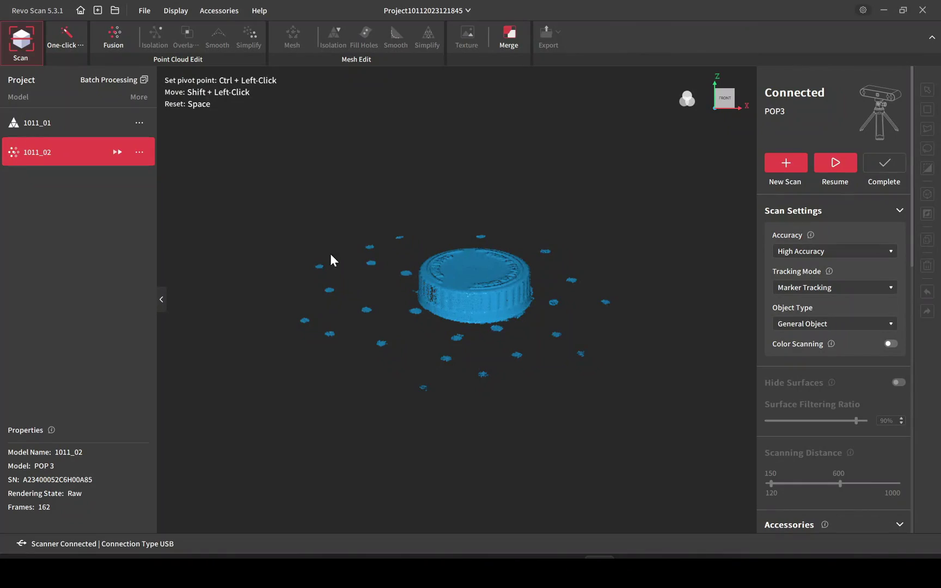
# Apply Advanced fusion at 0.20 mm to model 1011_02, giving 132096 points.
pyautogui.moveTo(330, 255); pyautogui.dragTo(366, 268)
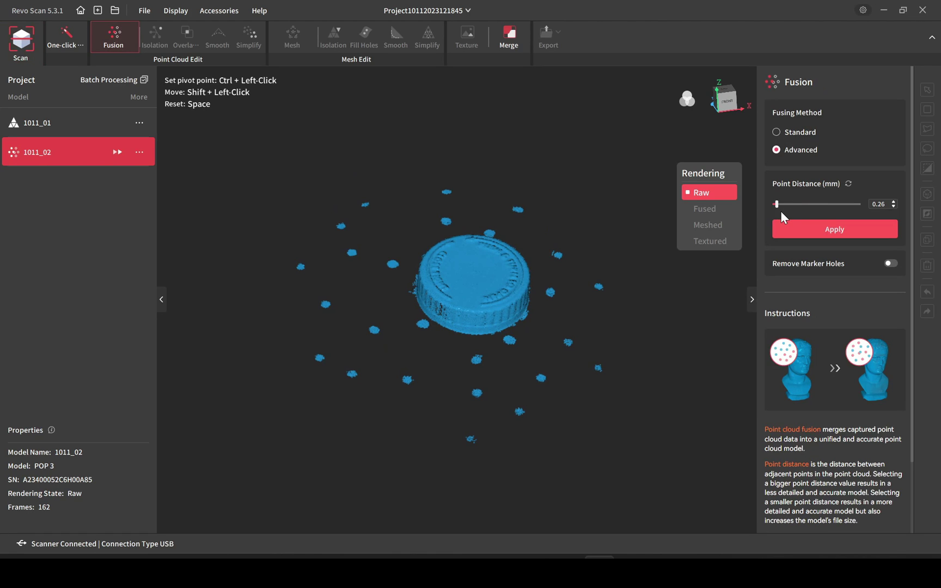
pyautogui.click(835, 233)
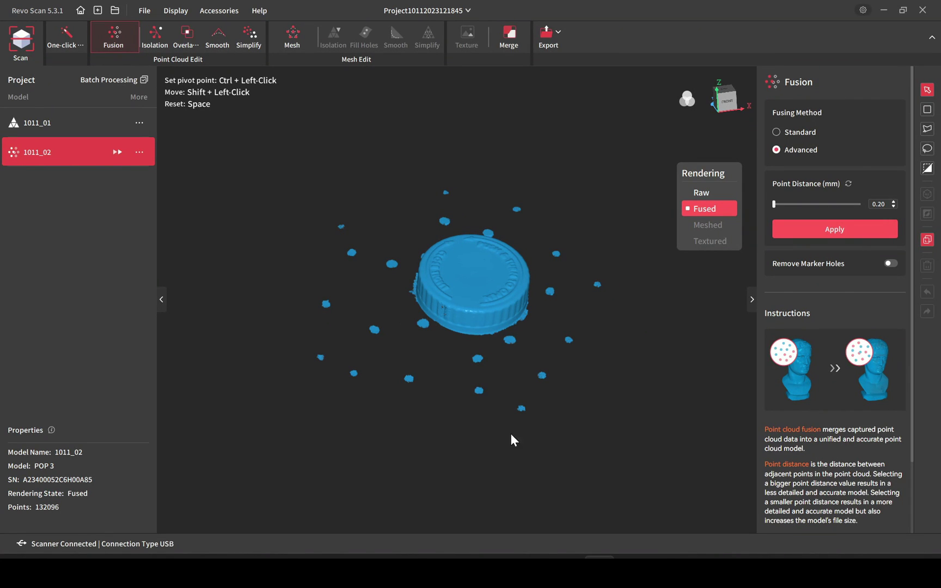
pyautogui.scroll(-2, 517, 324)
pyautogui.scroll(5, 486, 327)
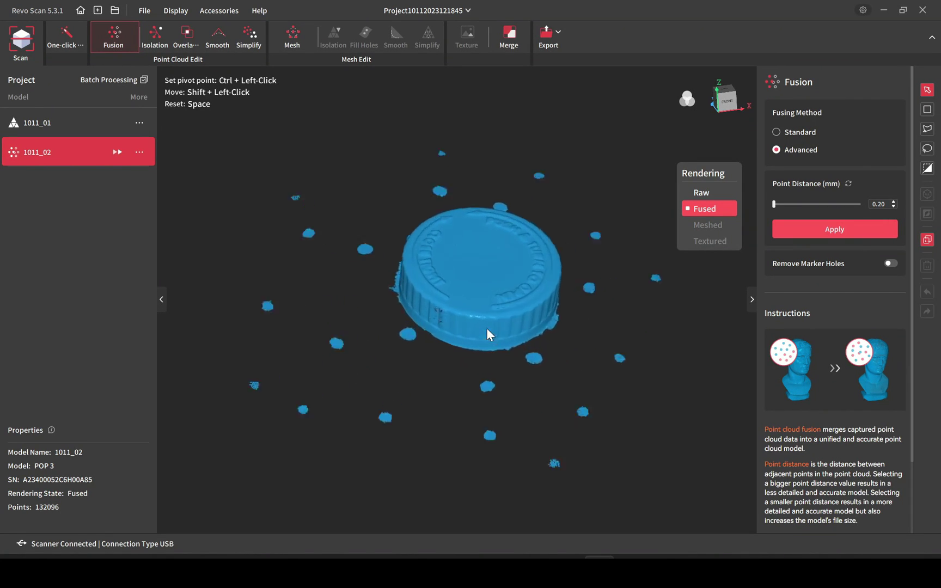
pyautogui.moveTo(486, 327); pyautogui.dragTo(482, 305)
# Detect and remove isolated points such as marker dots at 15% sensitivity.
pyautogui.click(155, 36)
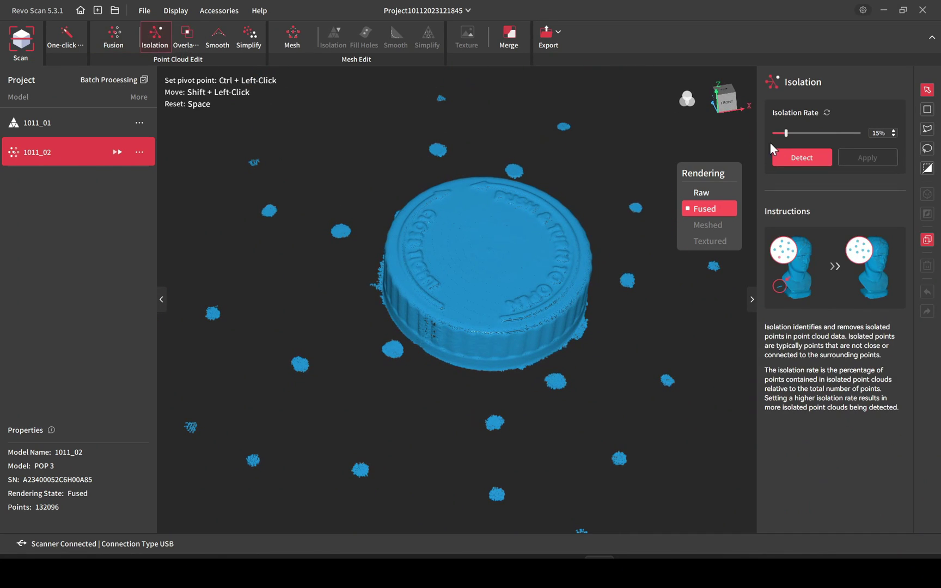
pyautogui.click(809, 157)
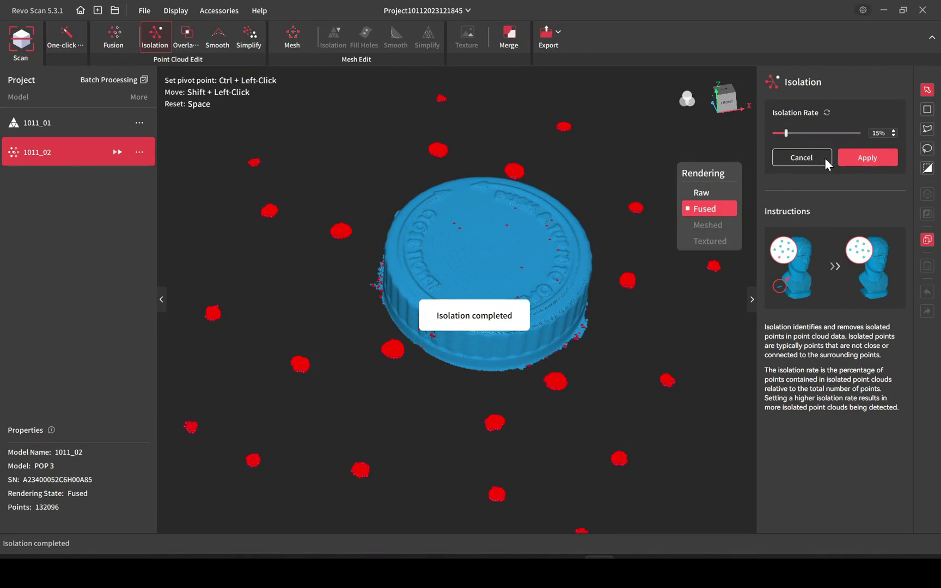
pyautogui.click(863, 156)
pyautogui.moveTo(590, 345); pyautogui.dragTo(360, 398)
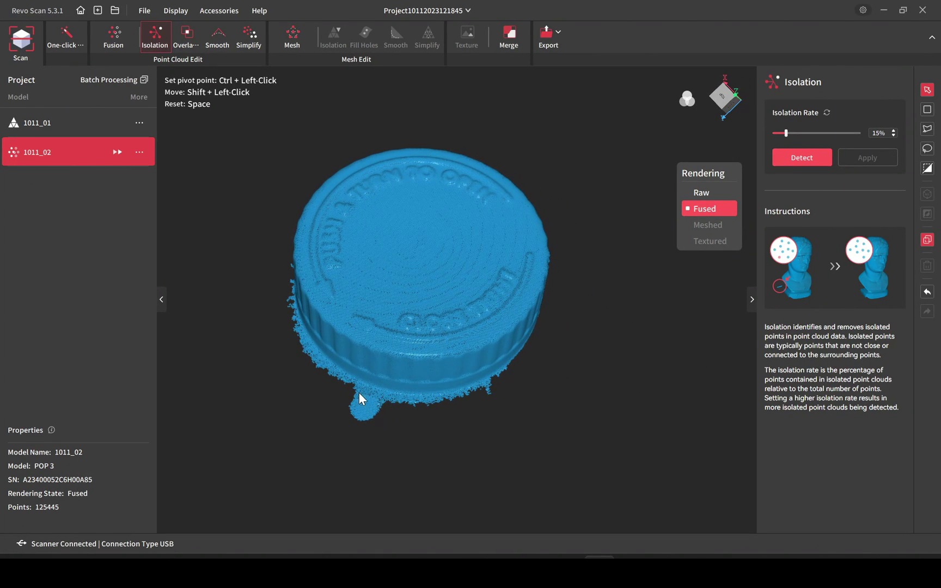
# Lasso-select and delete the small stray blob below the cap's lower left.
pyautogui.click(928, 148)
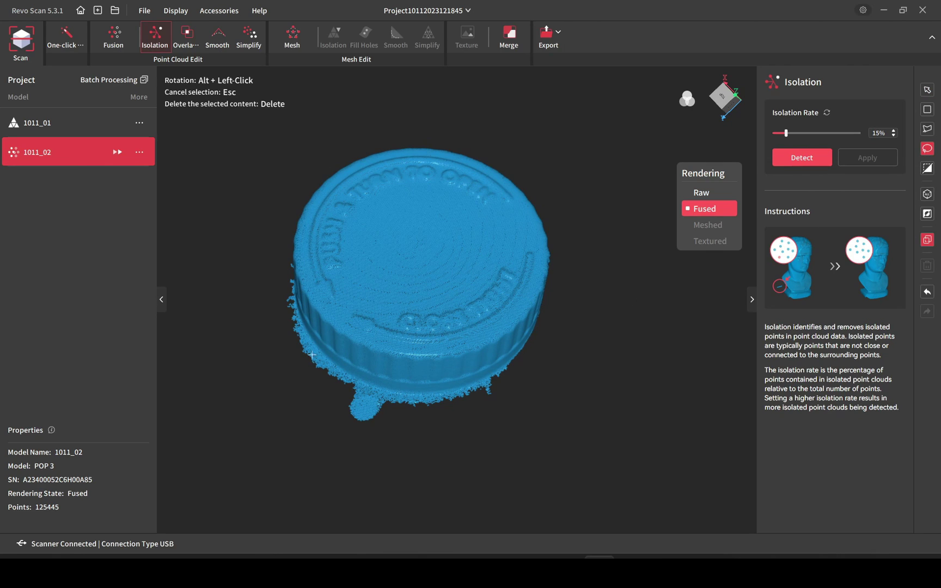
pyautogui.moveTo(338, 357)
pyautogui.mouseDown()
pyautogui.moveTo(388, 390)
pyautogui.moveTo(506, 532)
pyautogui.moveTo(491, 553)
pyautogui.mouseUp()
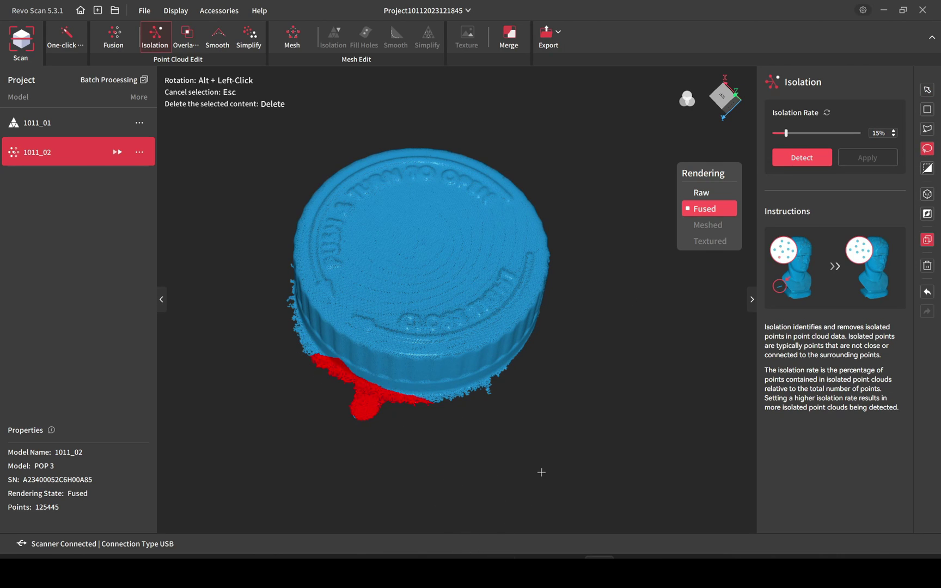
pyautogui.press('Escape')
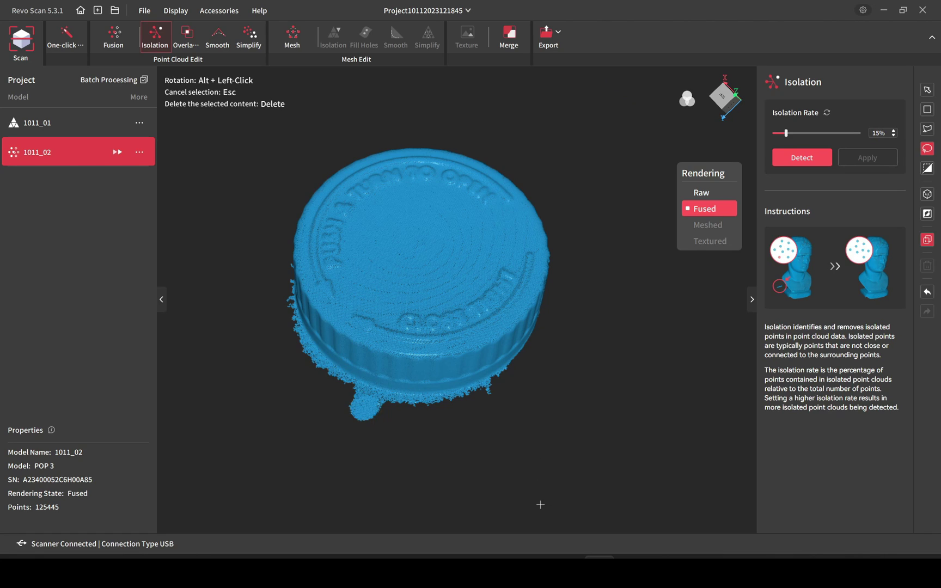
pyautogui.moveTo(381, 412)
pyautogui.mouseDown()
pyautogui.moveTo(311, 381)
pyautogui.moveTo(301, 389)
pyautogui.moveTo(383, 387)
pyautogui.moveTo(406, 406)
pyautogui.mouseUp()
pyautogui.press('Escape')
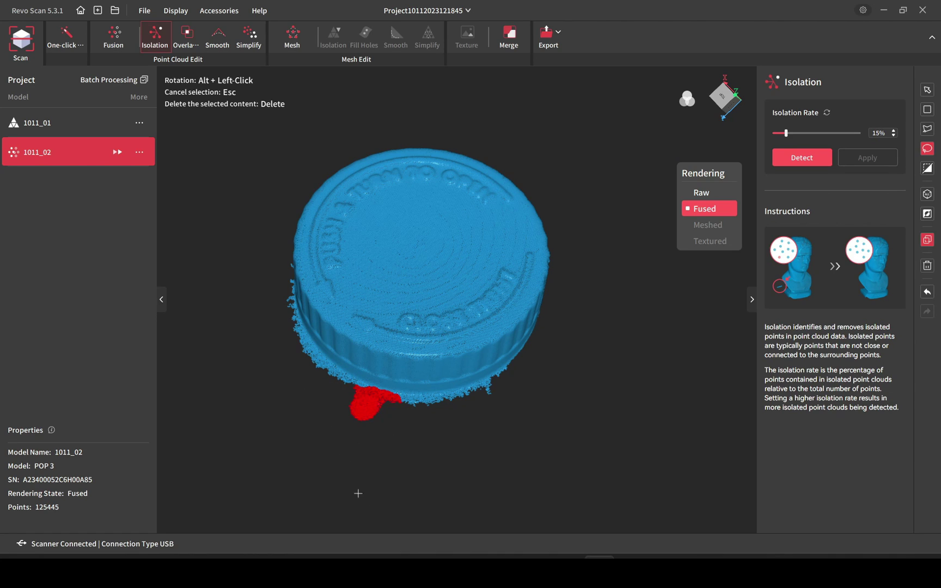
pyautogui.press('Delete')
# Lasso and delete the loose rim points, leaving 120733 points, then reset to the top view.
pyautogui.moveTo(427, 470); pyautogui.dragTo(431, 385)
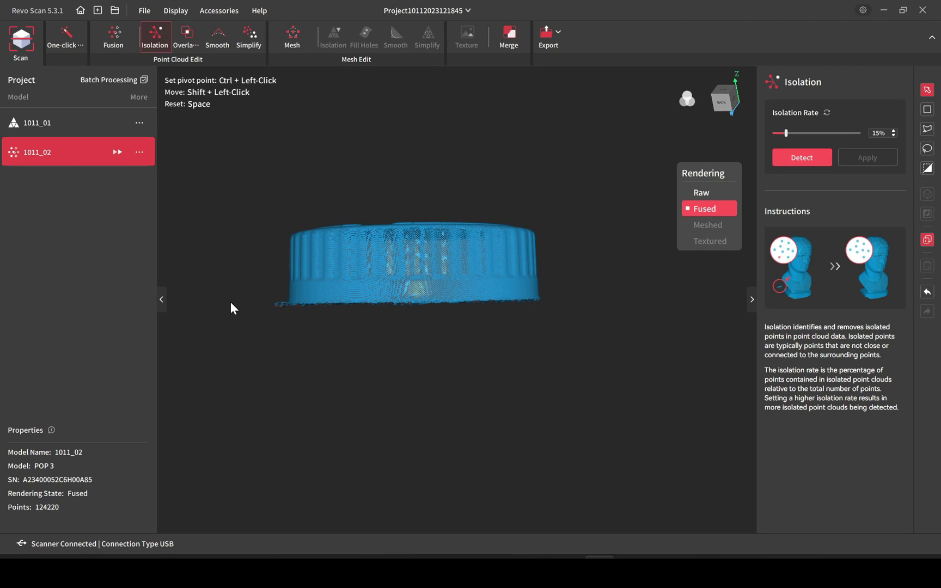
pyautogui.moveTo(231, 303)
pyautogui.mouseDown()
pyautogui.moveTo(246, 319)
pyautogui.moveTo(243, 301)
pyautogui.moveTo(253, 385)
pyautogui.moveTo(489, 440)
pyautogui.moveTo(630, 372)
pyautogui.moveTo(661, 343)
pyautogui.moveTo(682, 294)
pyautogui.mouseUp()
pyautogui.press('l')
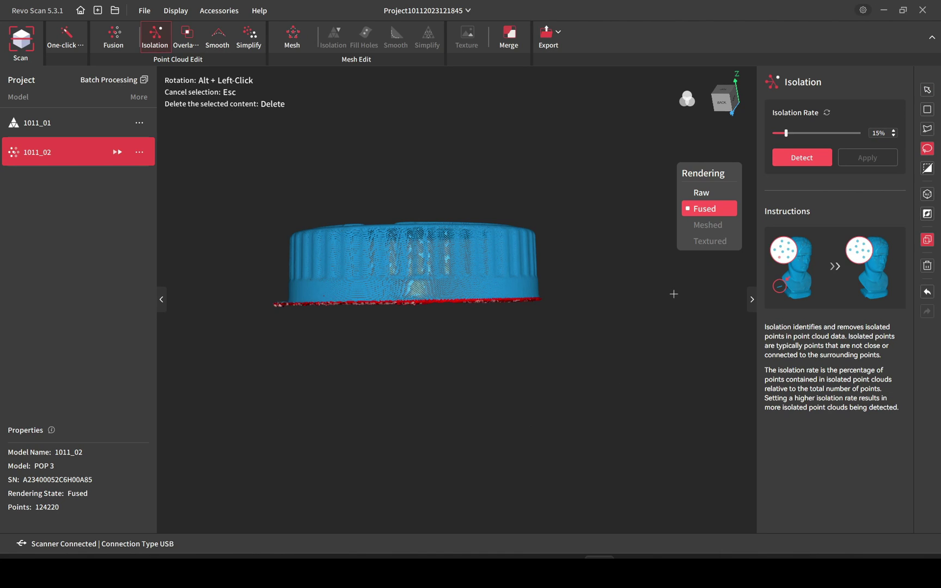
pyautogui.press('Delete')
pyautogui.moveTo(500, 161); pyautogui.dragTo(488, 435)
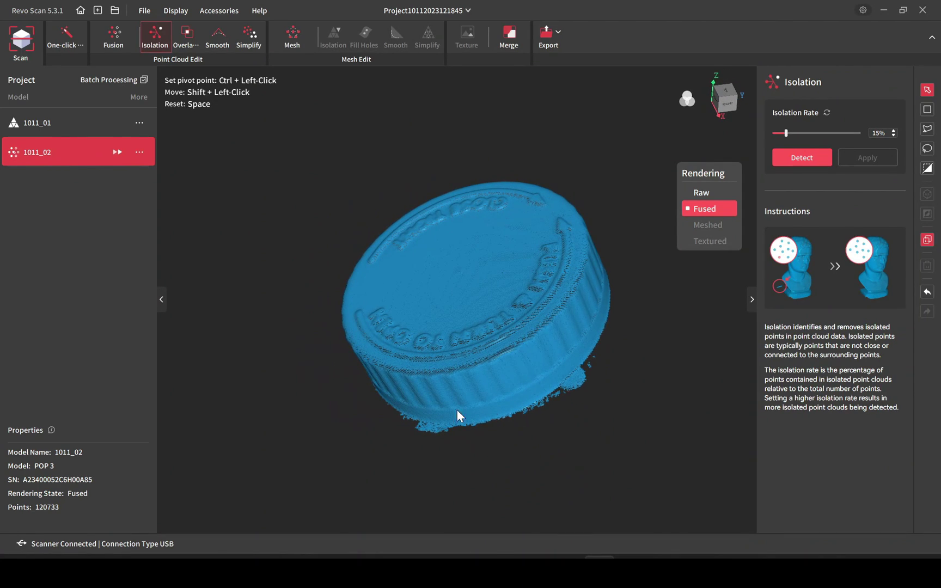
pyautogui.press('space')
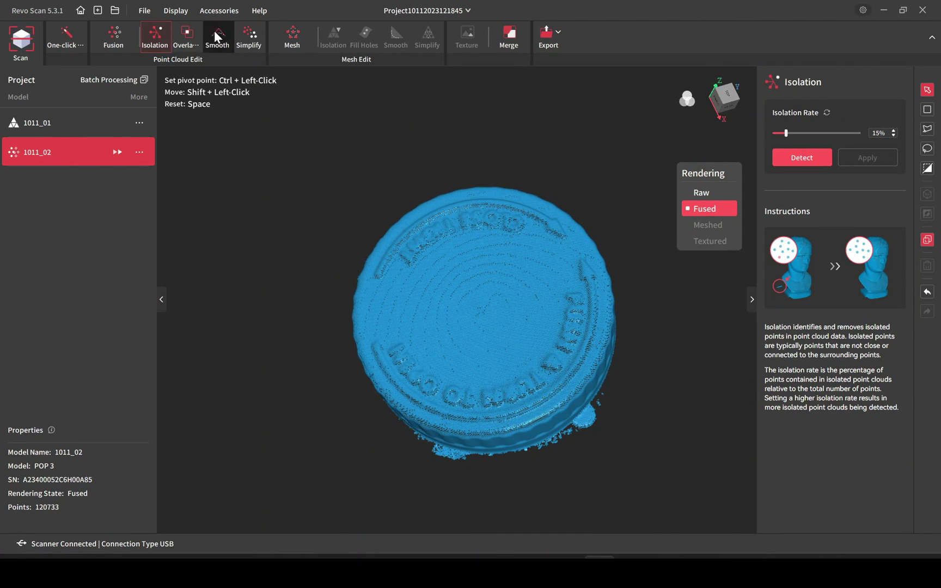
# Mesh model 1011_02 at Quality 5.0, yielding 418780 vertices and 835476 polygons.
pyautogui.click(287, 36)
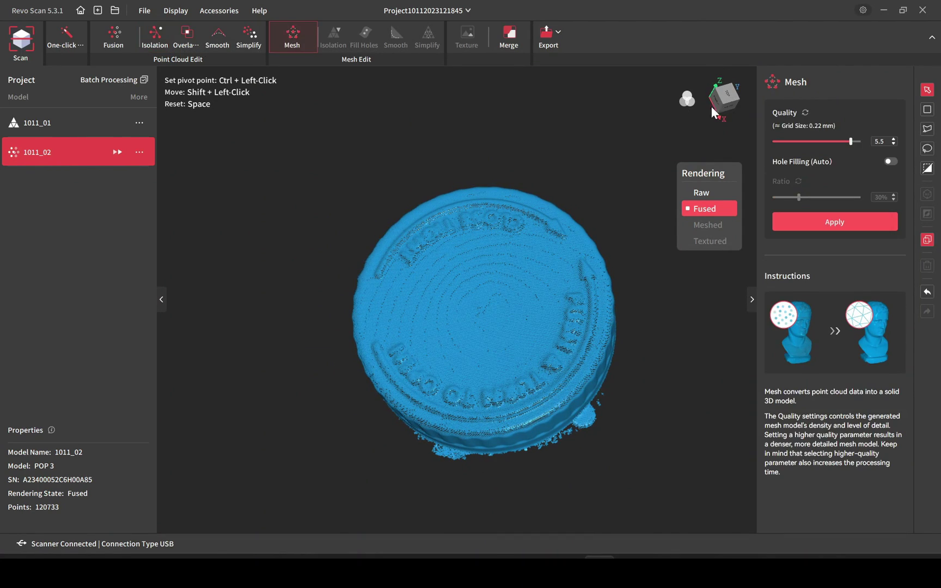
pyautogui.click(894, 144)
pyautogui.click(894, 144)
pyautogui.click(894, 144)
pyautogui.click(894, 144)
pyautogui.click(893, 144)
pyautogui.click(840, 219)
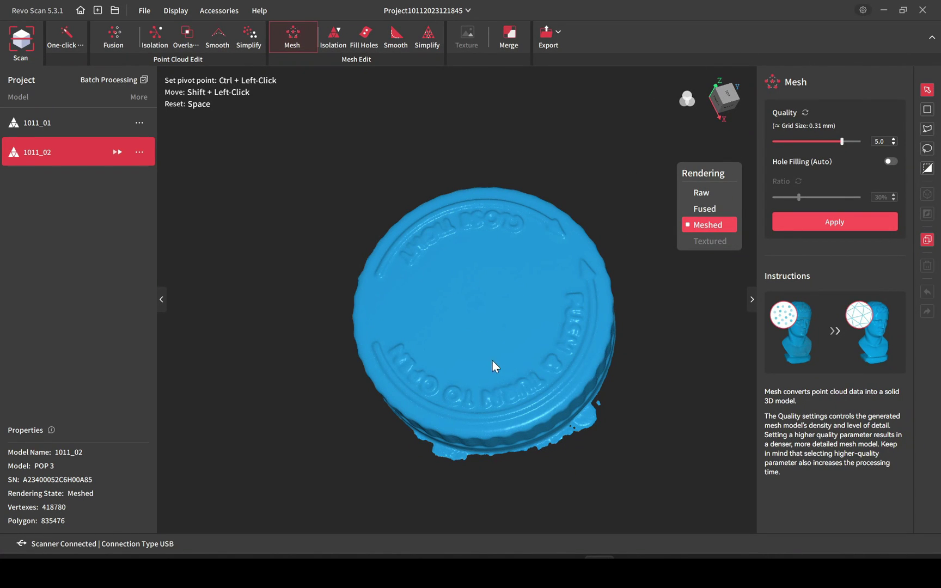
pyautogui.moveTo(493, 362); pyautogui.dragTo(400, 431)
# Compare the 1011_01 and 1011_02 meshes from top and side, then return to scanning mode.
pyautogui.click(39, 122)
pyautogui.moveTo(455, 285); pyautogui.dragTo(526, 428)
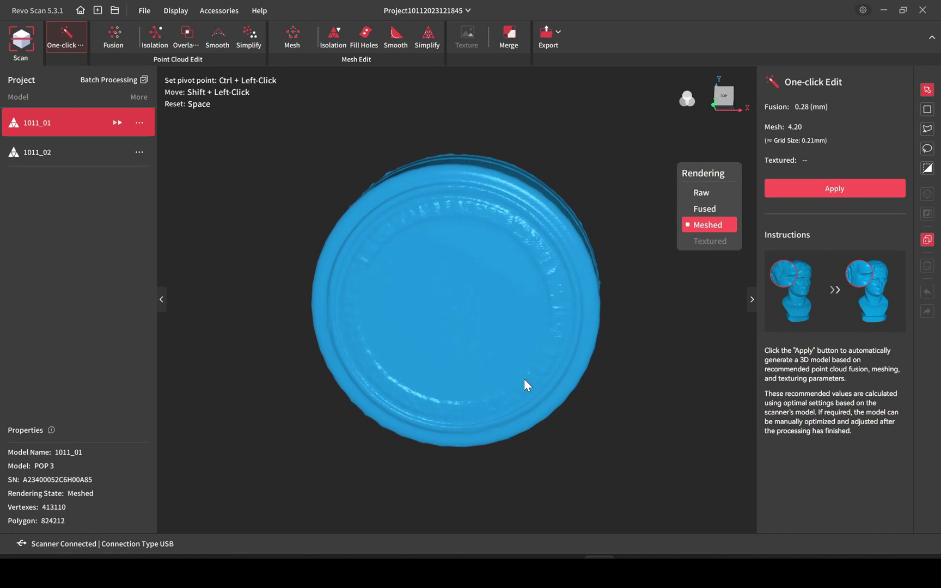
pyautogui.moveTo(524, 378); pyautogui.dragTo(449, 350)
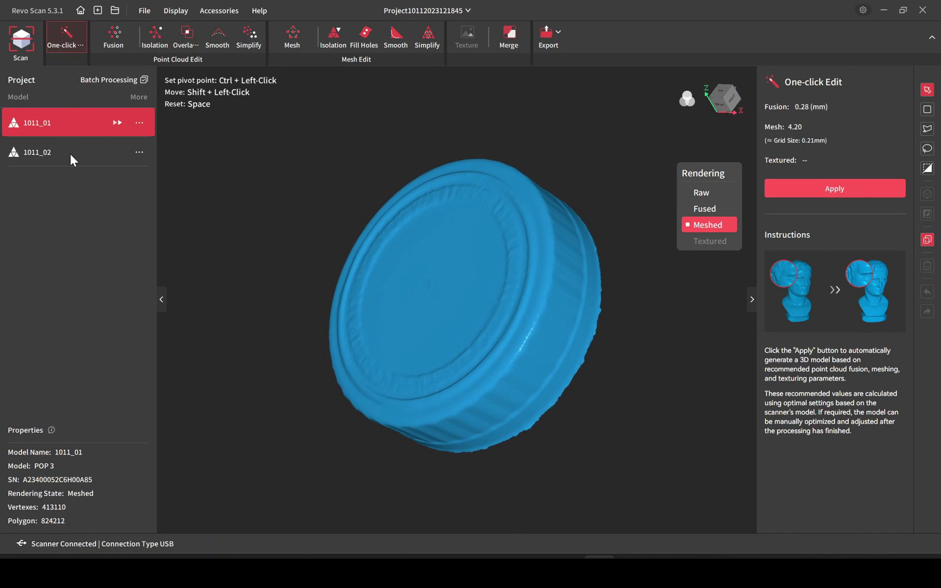
pyautogui.click(71, 153)
pyautogui.moveTo(393, 238); pyautogui.dragTo(426, 346)
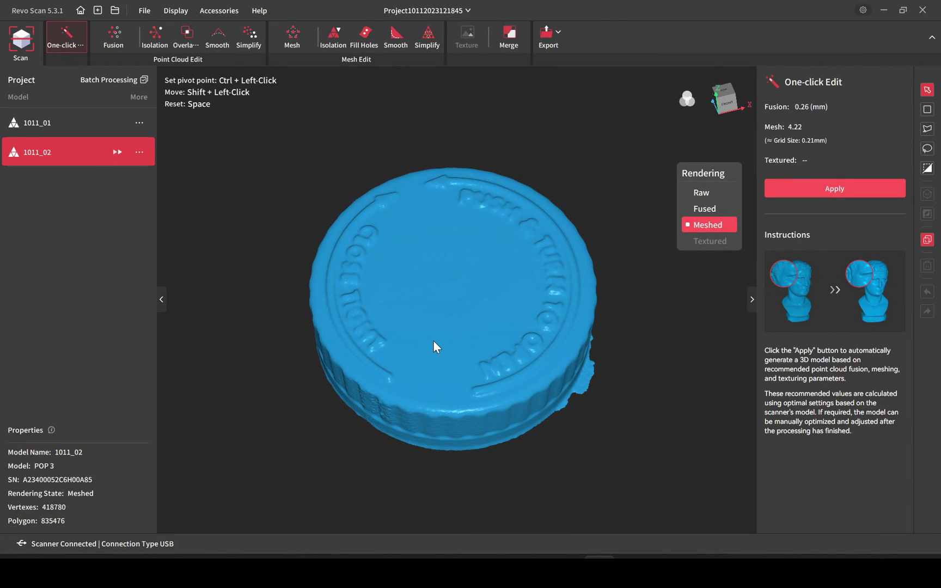
pyautogui.click(21, 41)
# Start a new Feature Tracking scan of the cap on the patterned block, reaching 321 frames.
pyautogui.click(798, 165)
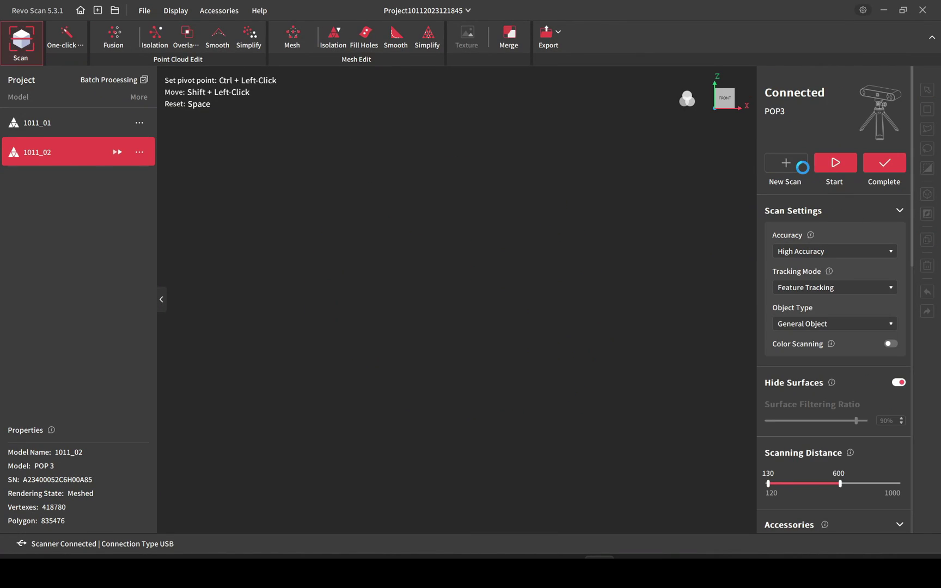
pyautogui.click(872, 283)
pyautogui.click(873, 301)
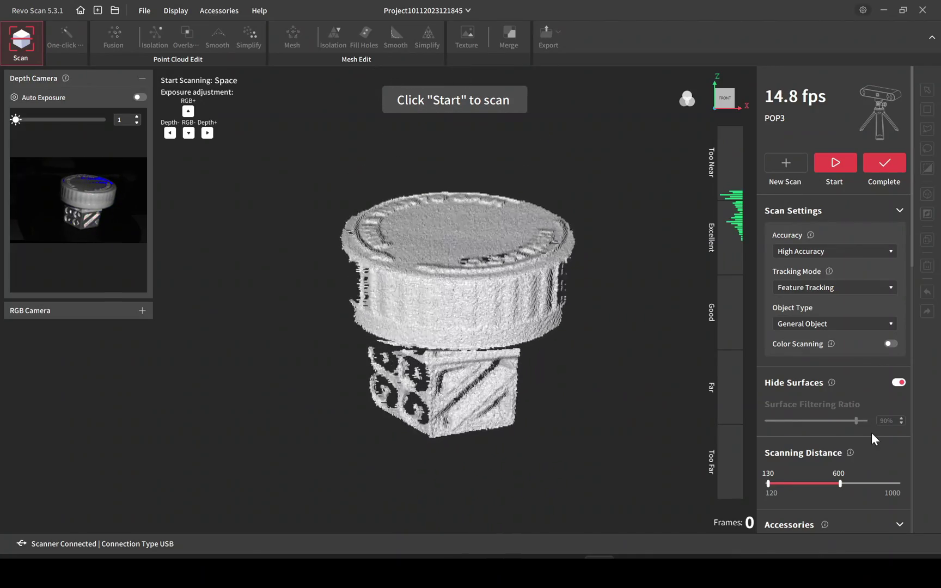
pyautogui.click(848, 164)
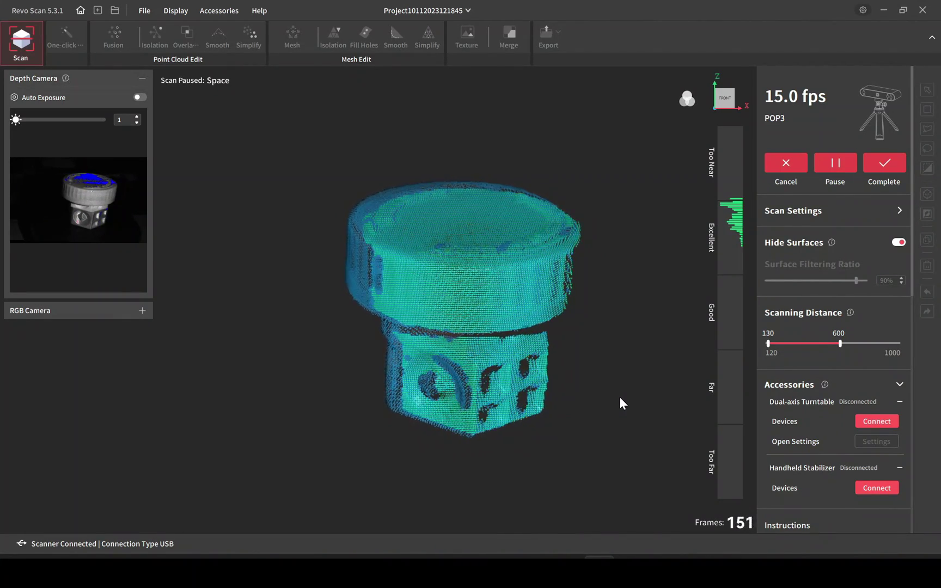
pyautogui.moveTo(647, 284); pyautogui.dragTo(577, 446)
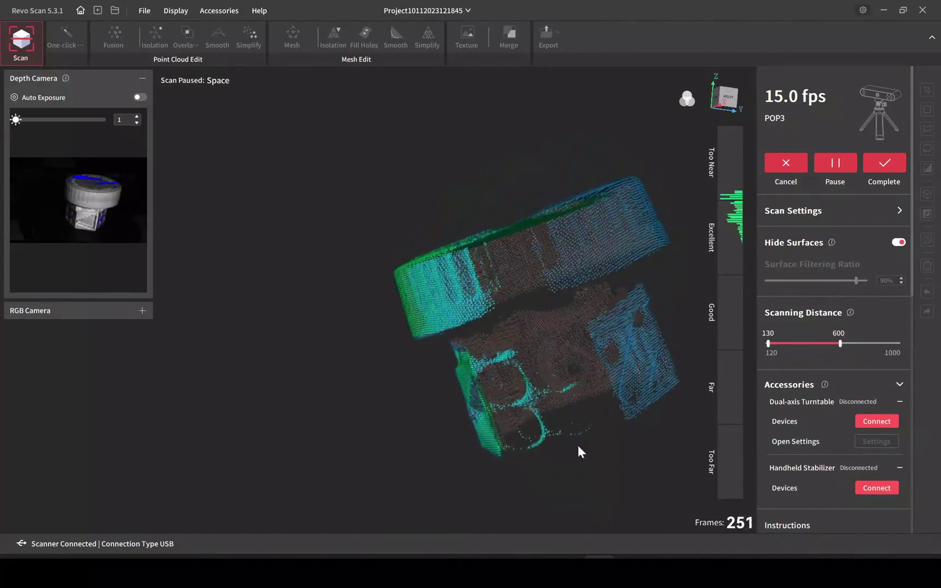
# Pause and complete the scan as model 1011_03, then fuse it at Advanced 0.20 mm.
pyautogui.click(832, 163)
pyautogui.click(887, 162)
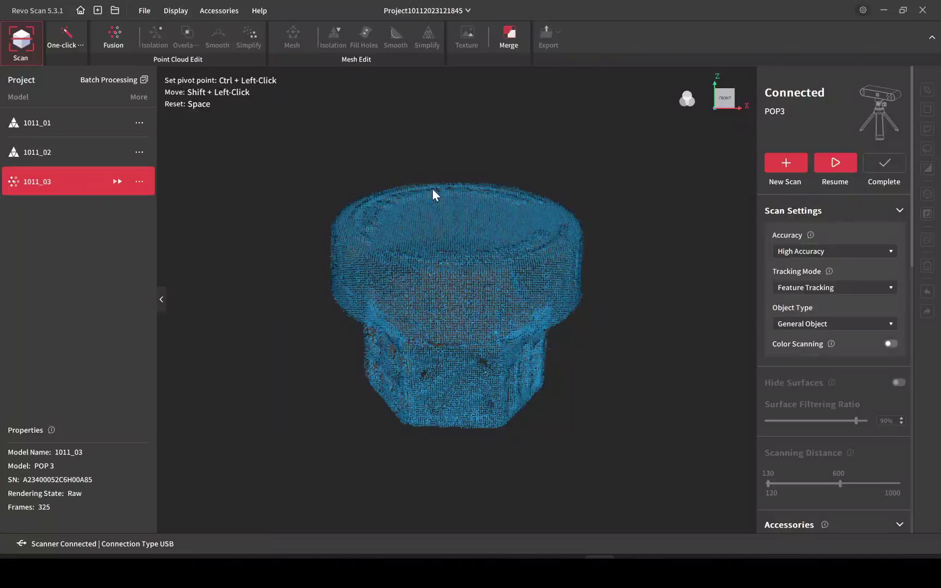
pyautogui.click(803, 227)
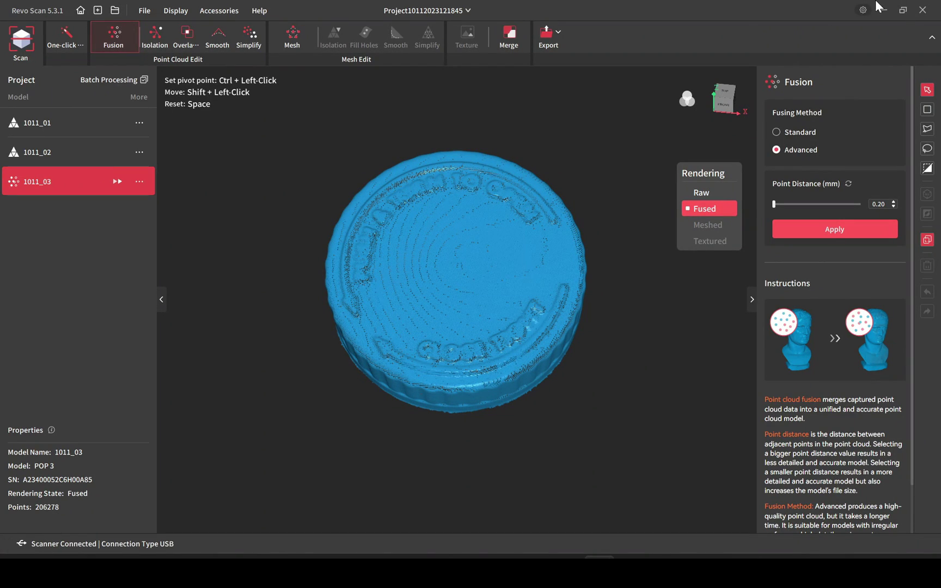
pyautogui.moveTo(529, 408); pyautogui.dragTo(510, 276)
# Remove isolated stray points and select the support block below the cap for deletion.
pyautogui.click(798, 158)
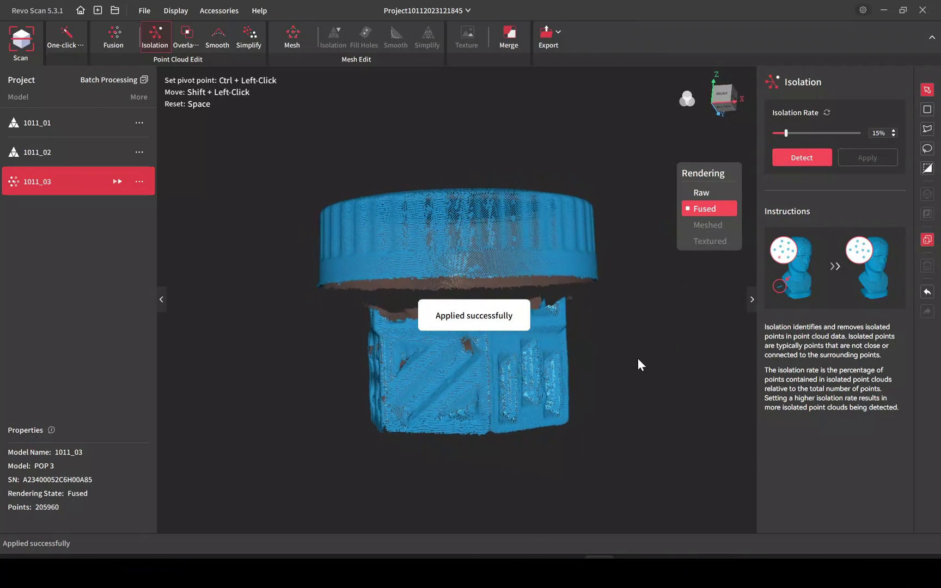
pyautogui.click(928, 148)
pyautogui.moveTo(287, 308); pyautogui.dragTo(716, 277)
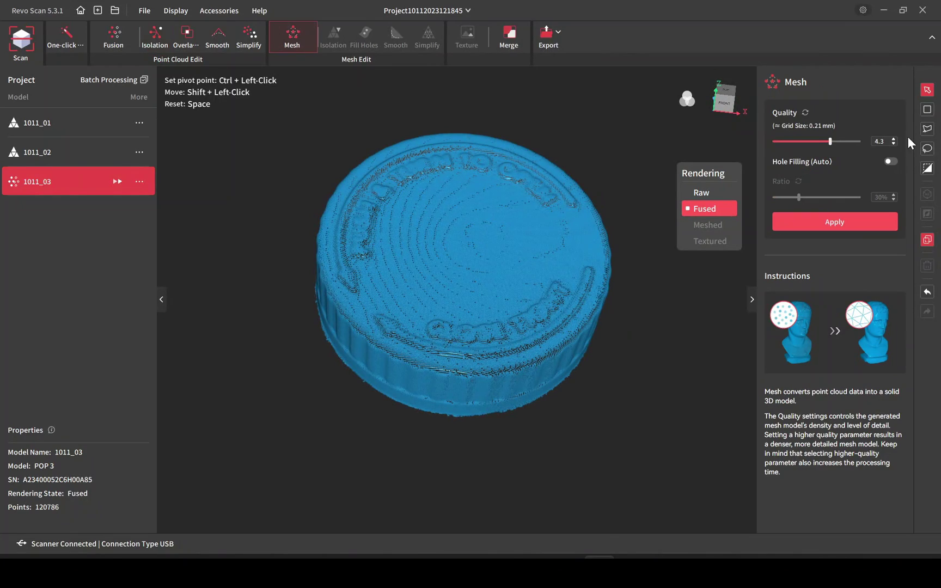
# Mesh model 1011_03 at Quality 5.0 and inspect the embossed top lettering.
pyautogui.click(894, 138)
pyautogui.click(896, 138)
pyautogui.click(897, 138)
pyautogui.click(897, 138)
pyautogui.click(867, 222)
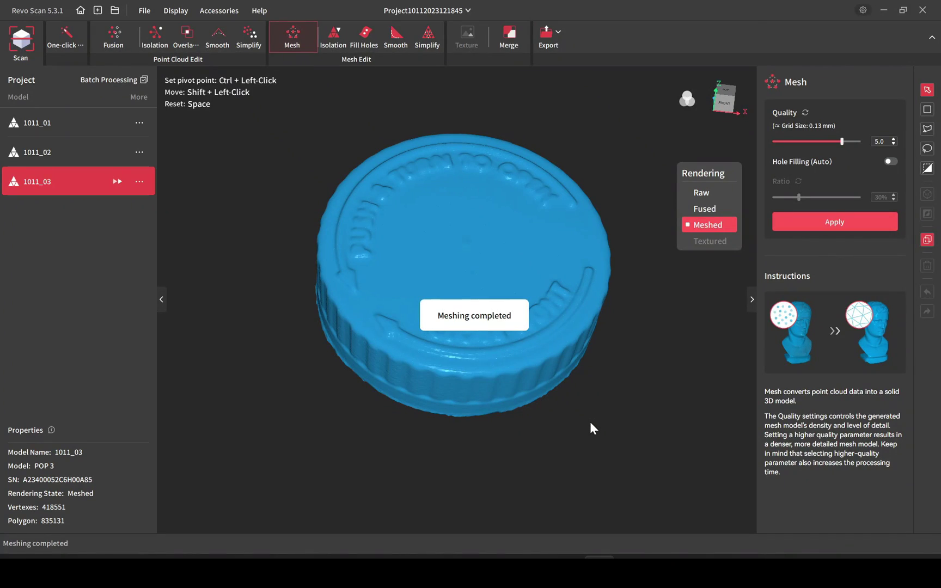
pyautogui.scroll(3, 447, 297)
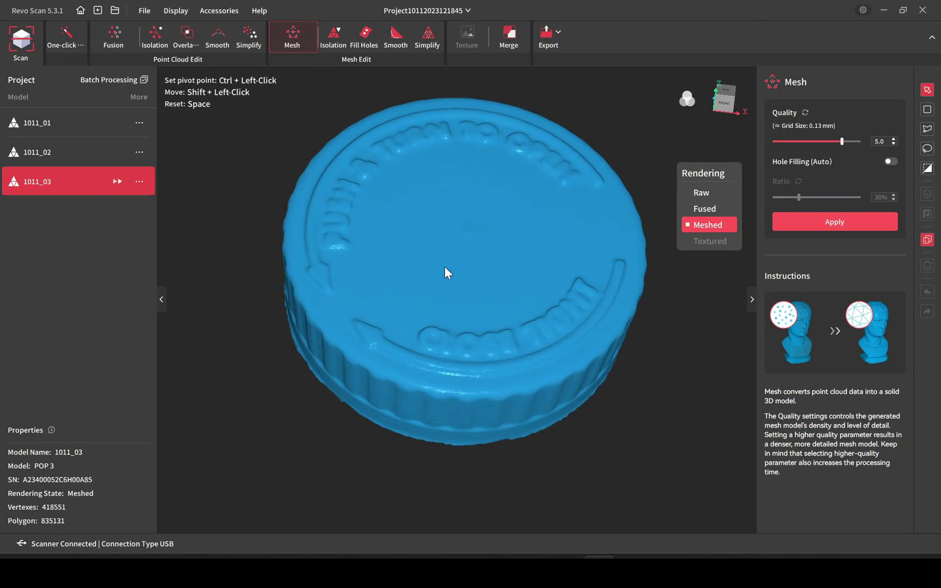
pyautogui.moveTo(440, 280); pyautogui.dragTo(620, 453)
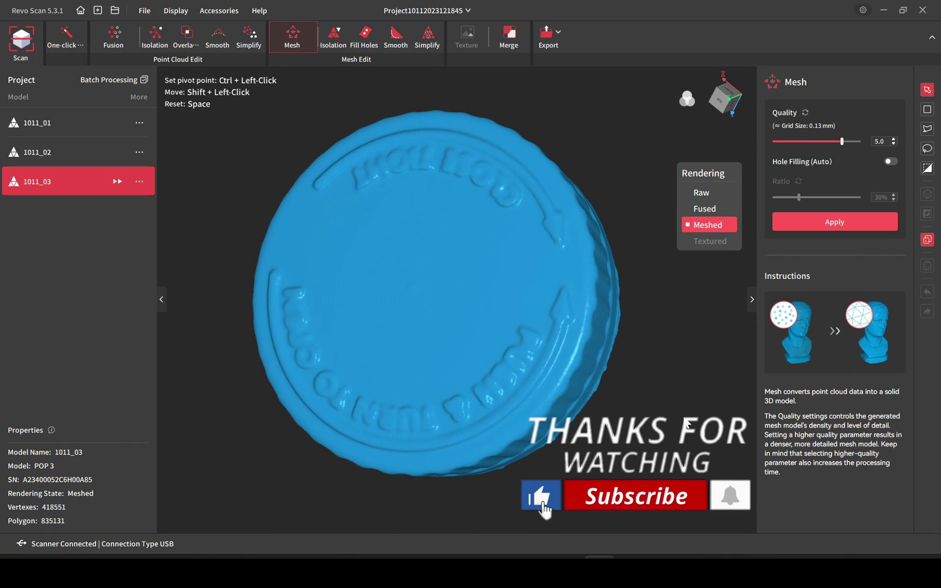